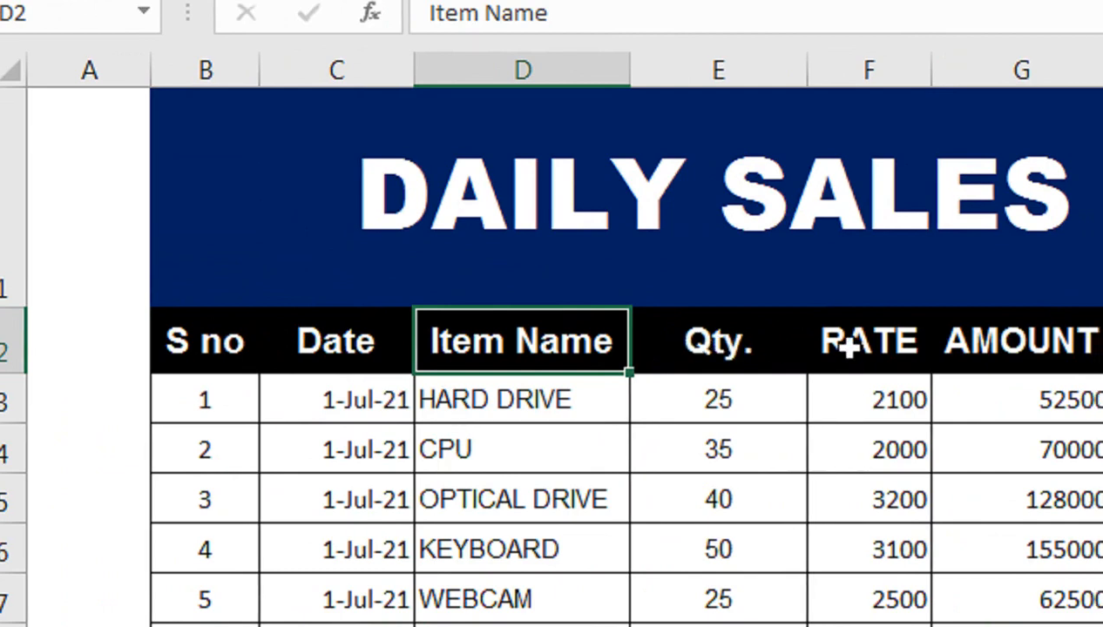
Step: Choose HARD DRIVE from the item drop-down list in cell I3
left_click(1081, 399)
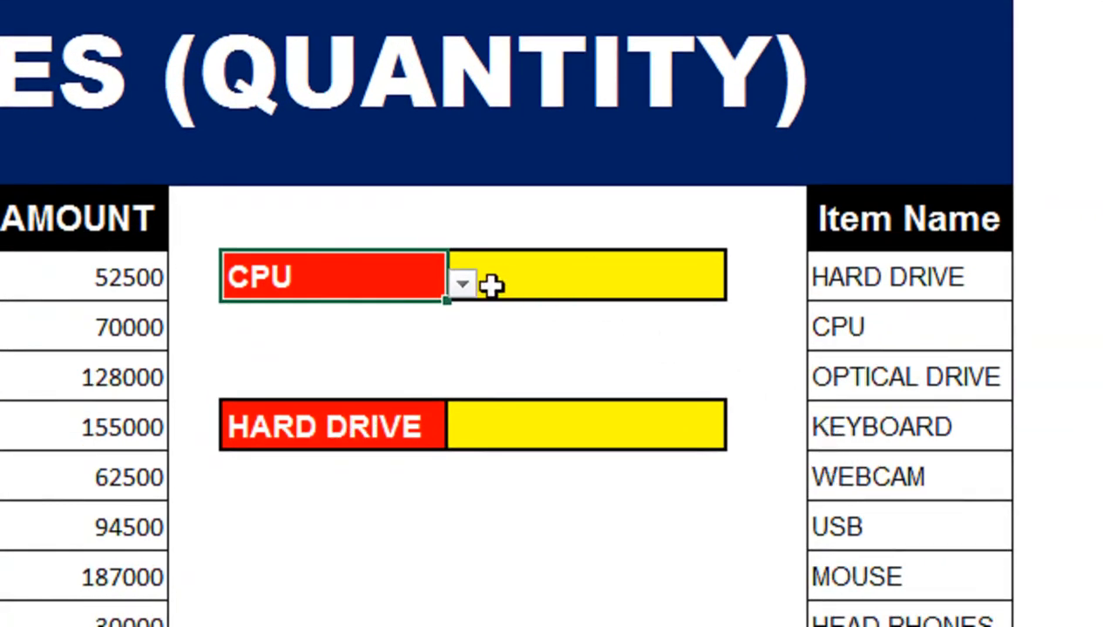
left_click(421, 283)
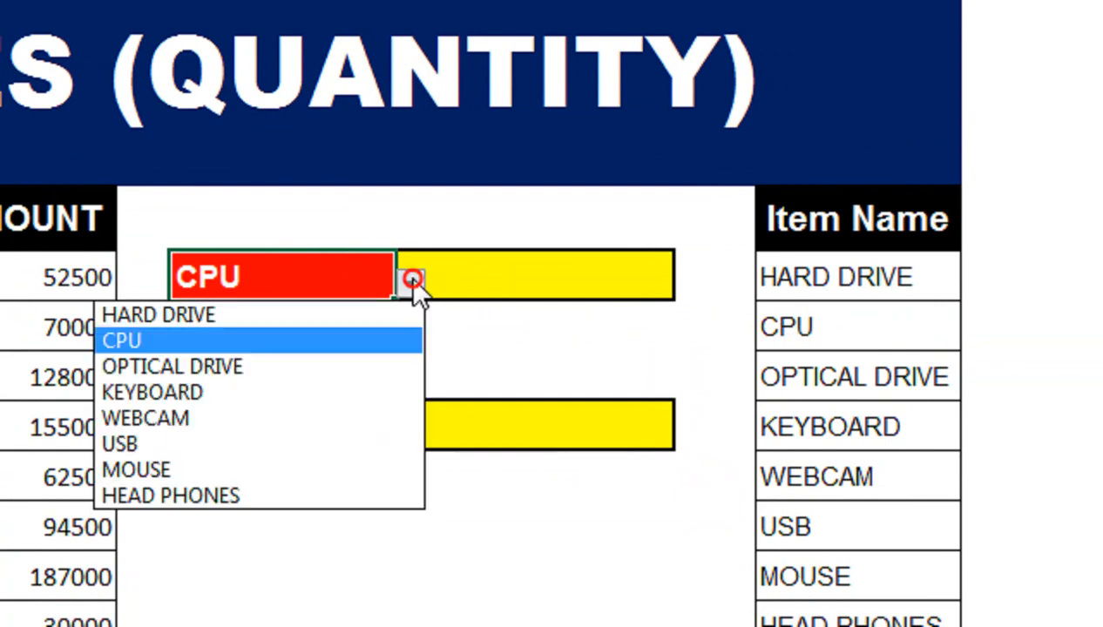
left_click(338, 342)
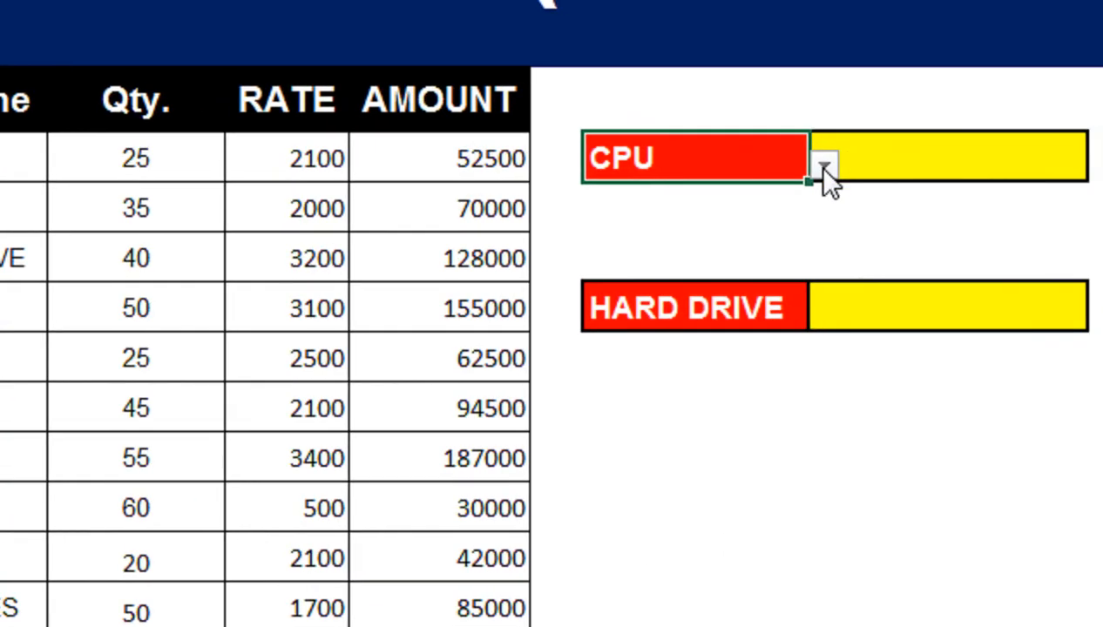
left_click(824, 167)
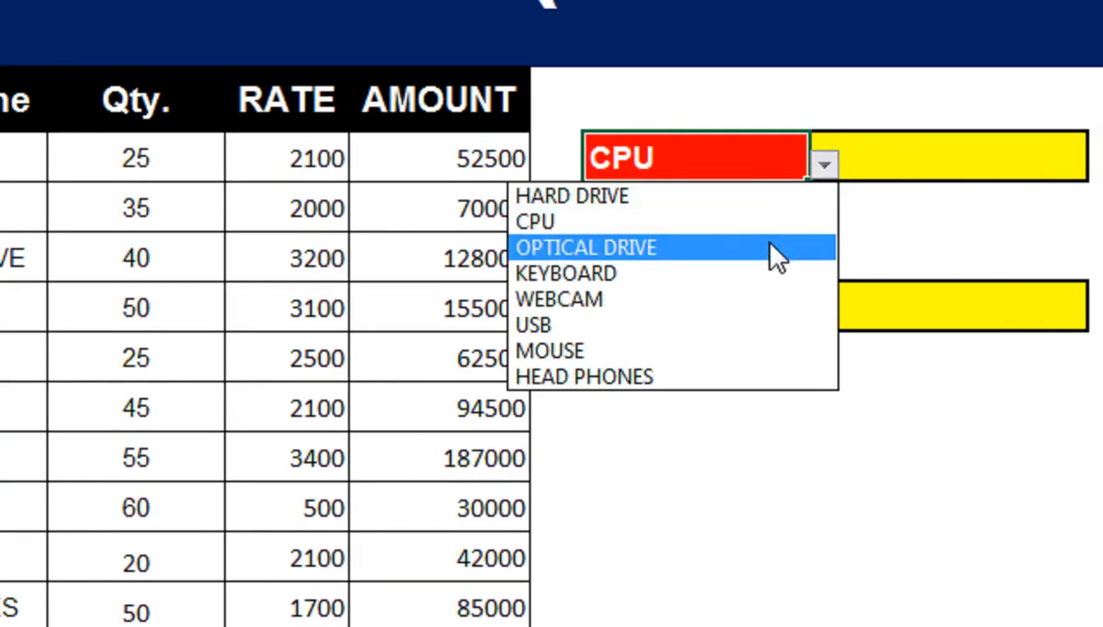
left_click(769, 191)
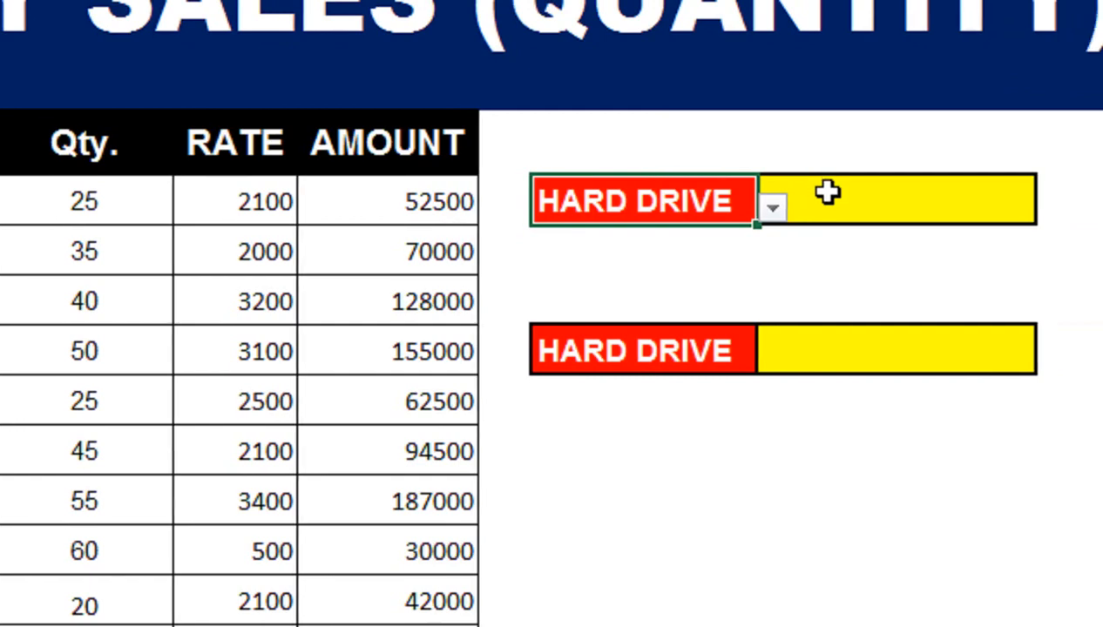
type("=SUM")
key("BackSpace")
key("BackSpace")
key("Return")
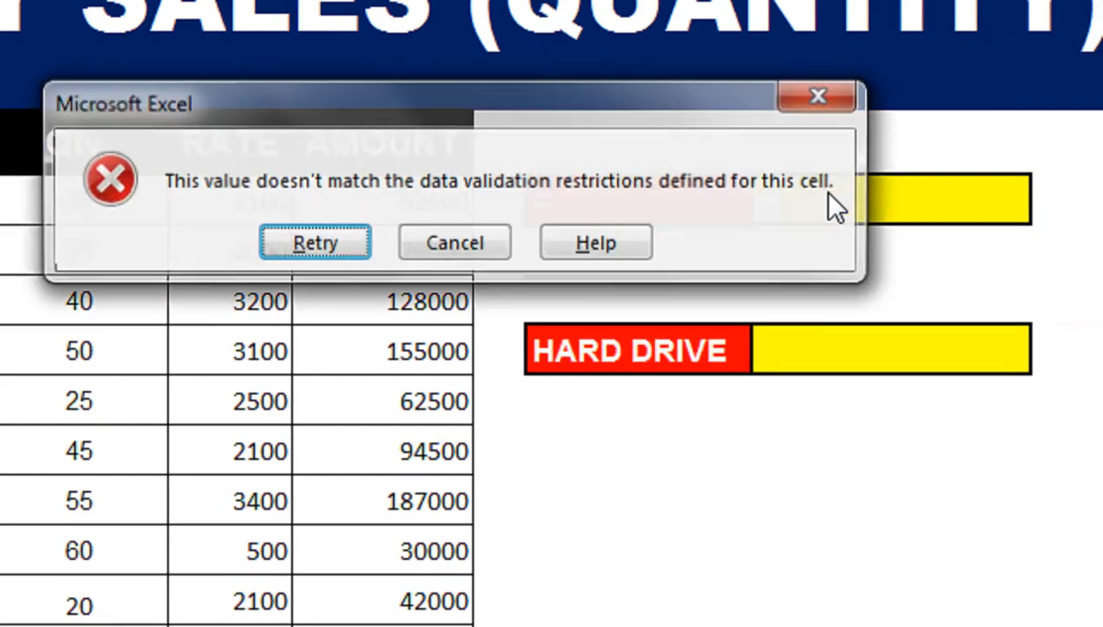
key("Escape")
Step: Label the lookup cells with the headers Item in I2 and QTY in J2
left_click(827, 193)
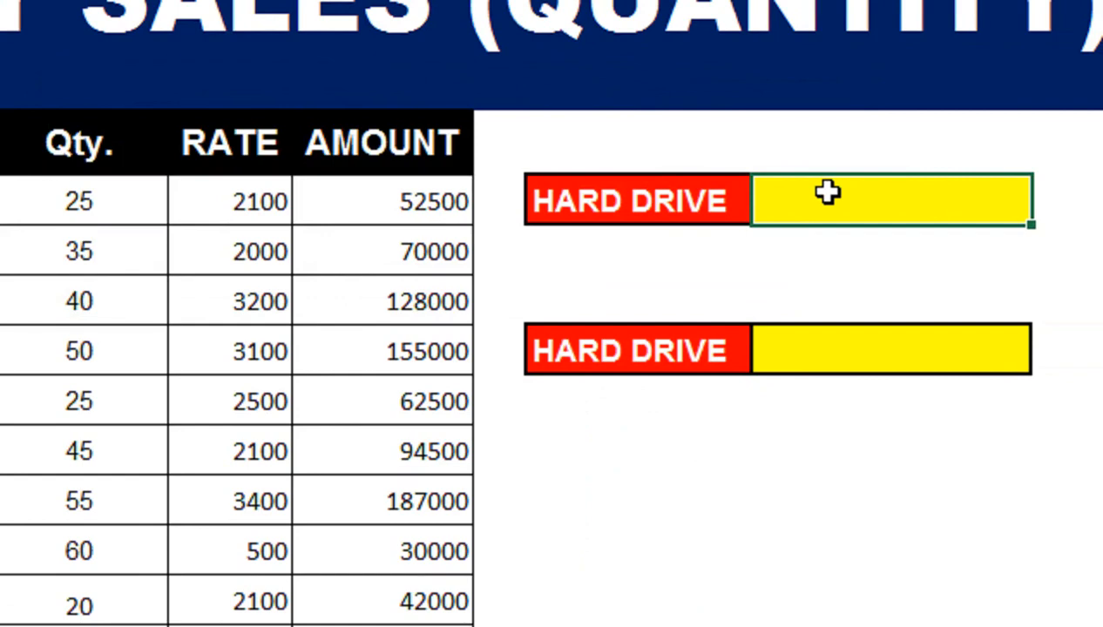
key("Up")
key("Left")
type("Item")
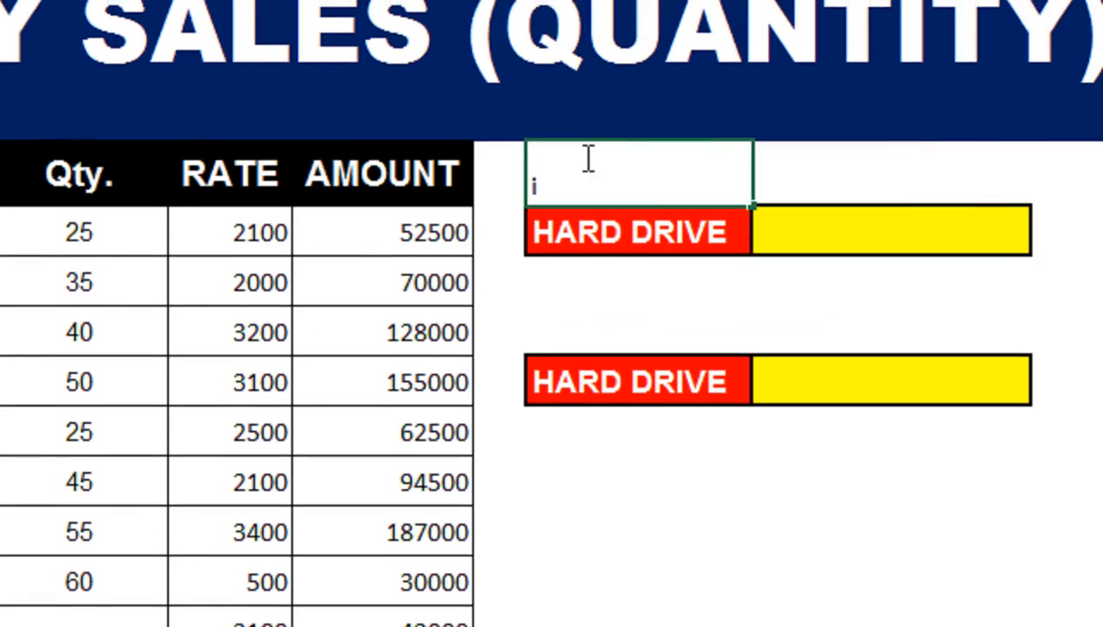
key("Tab")
type("QT")
key("Return")
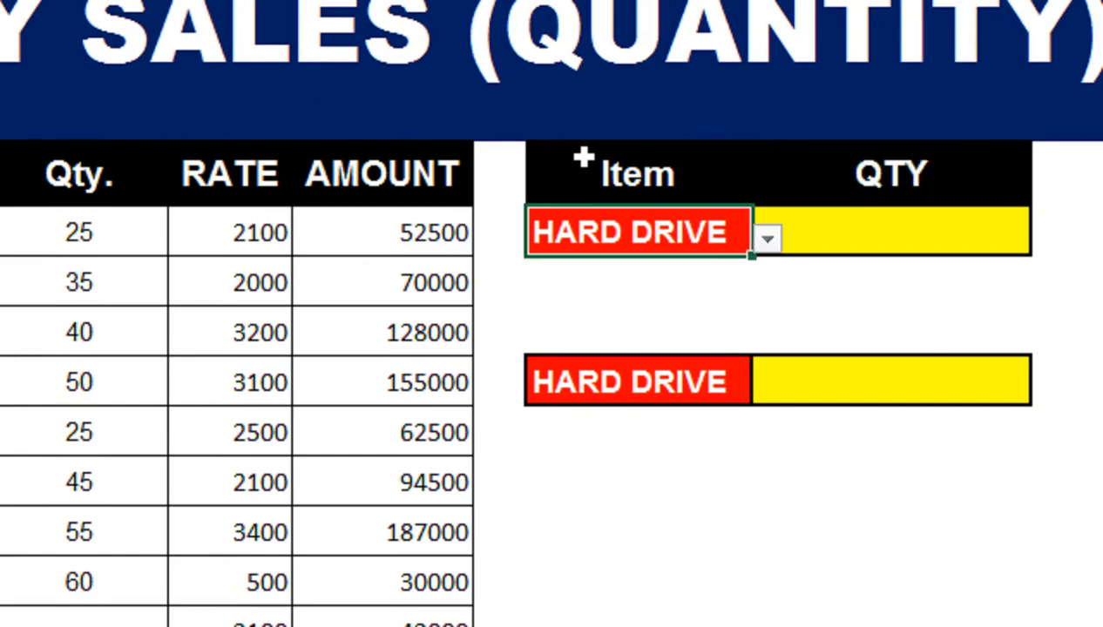
Step: Total the selected item's quantity in J3 with the formula =SUMIF(D3:D12,I3,E3:E12)
key("Right")
type("=sumi")
key("Tab")
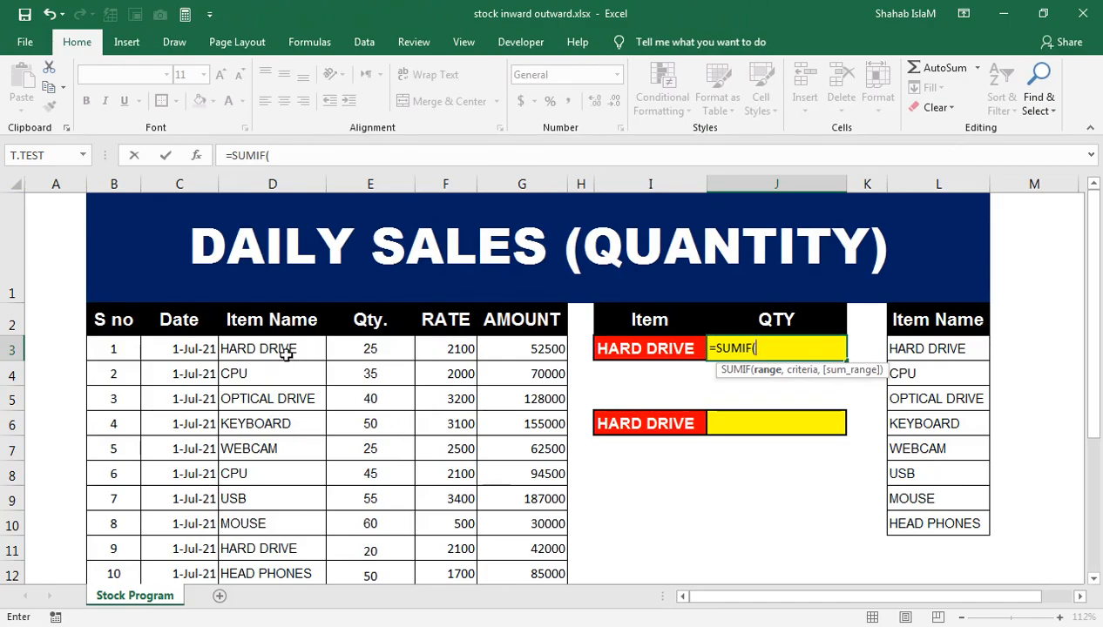
left_click_drag(259, 344, 244, 466)
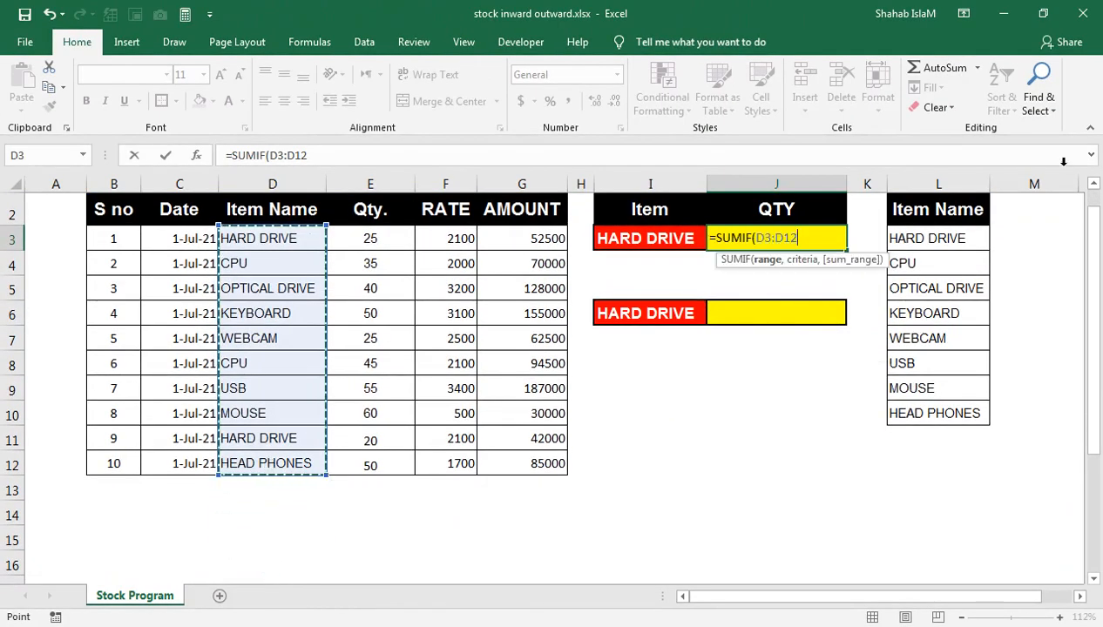
left_click(1096, 183)
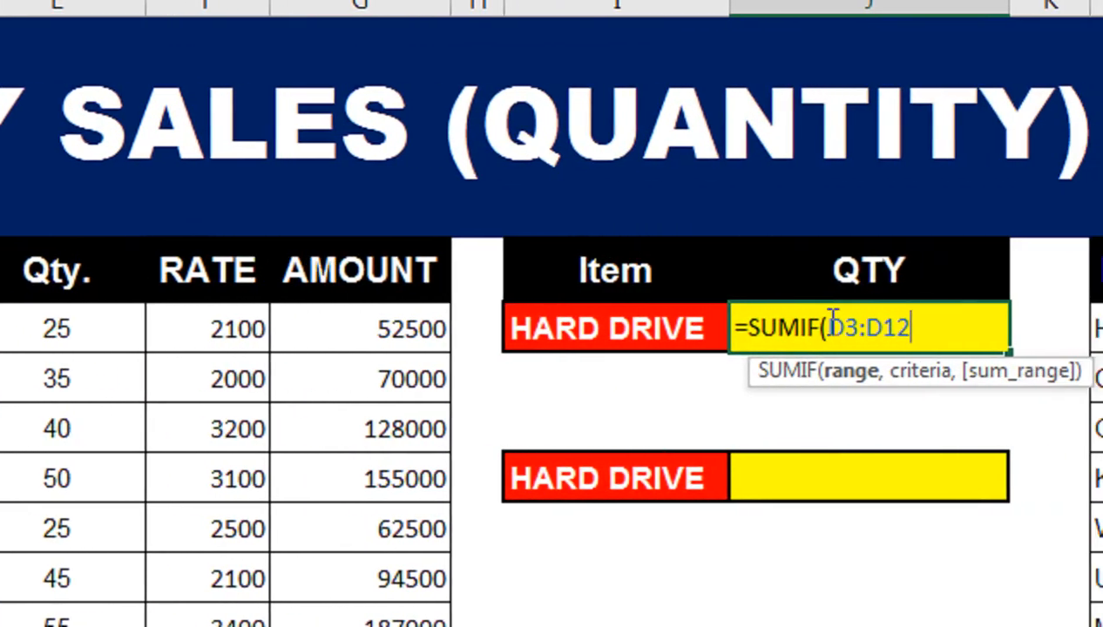
type(",")
left_click(633, 335)
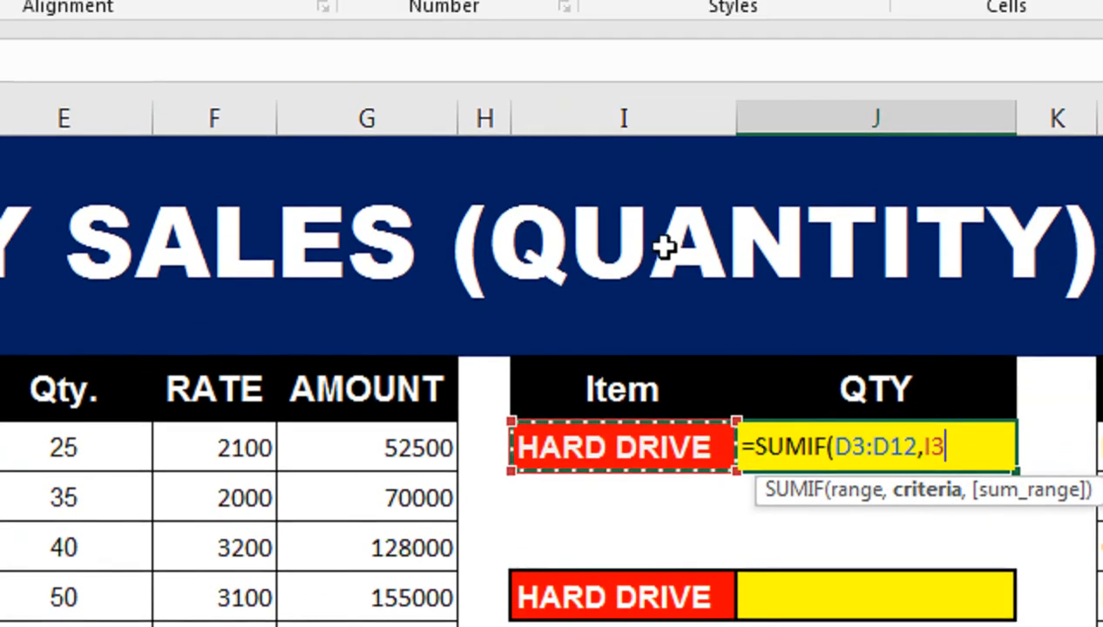
type(",")
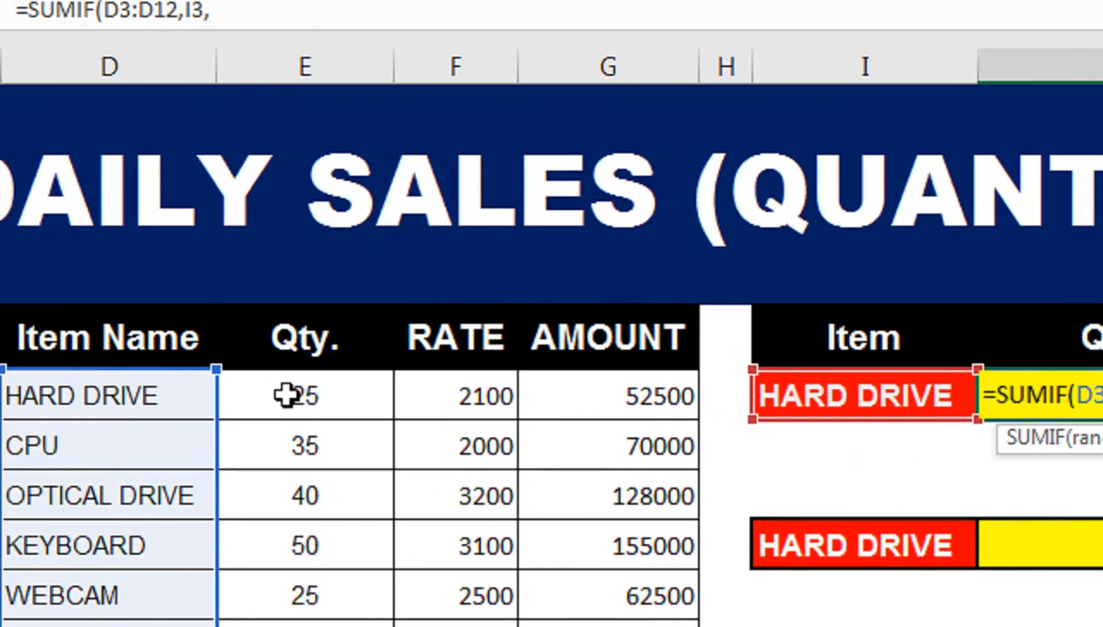
left_click(48, 408)
left_click_drag(289, 433, 283, 532)
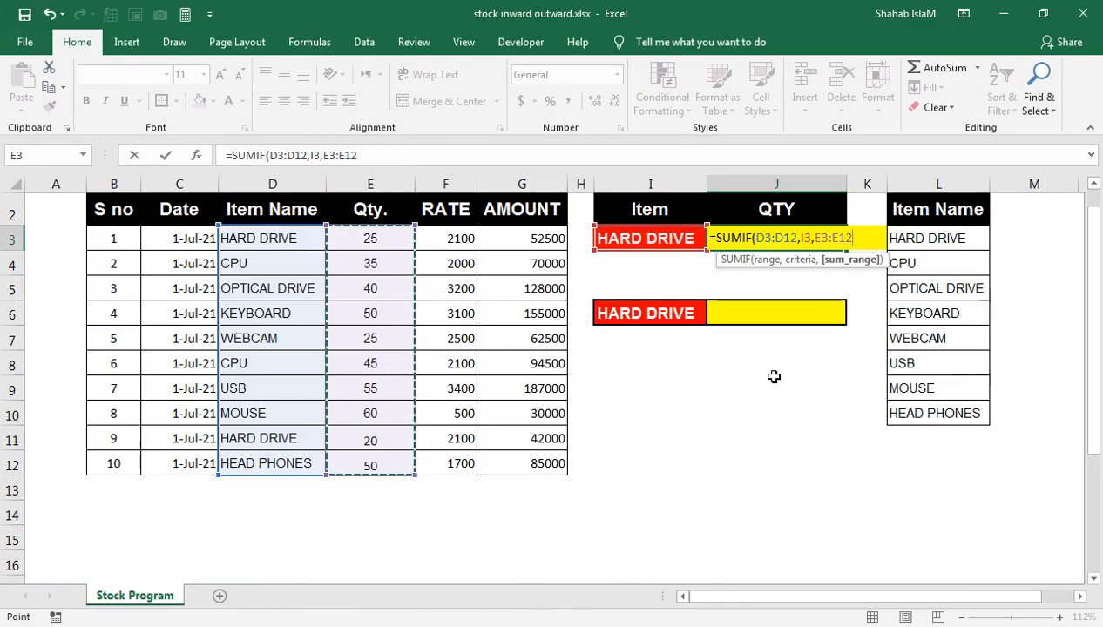
scroll(1081, 184, "up", 1)
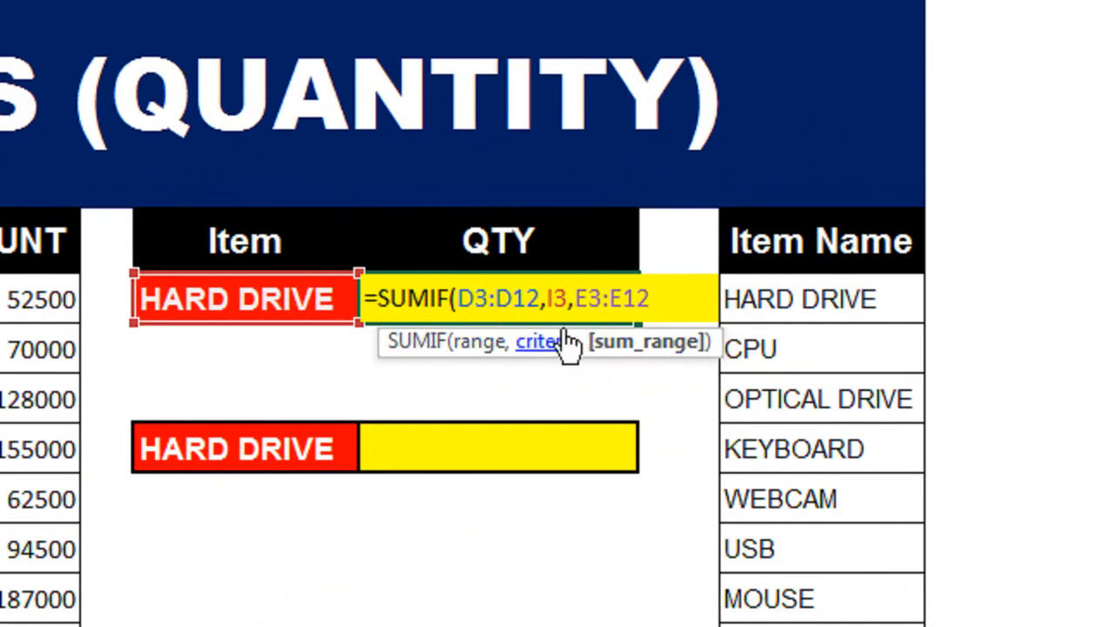
type(")")
key("Return")
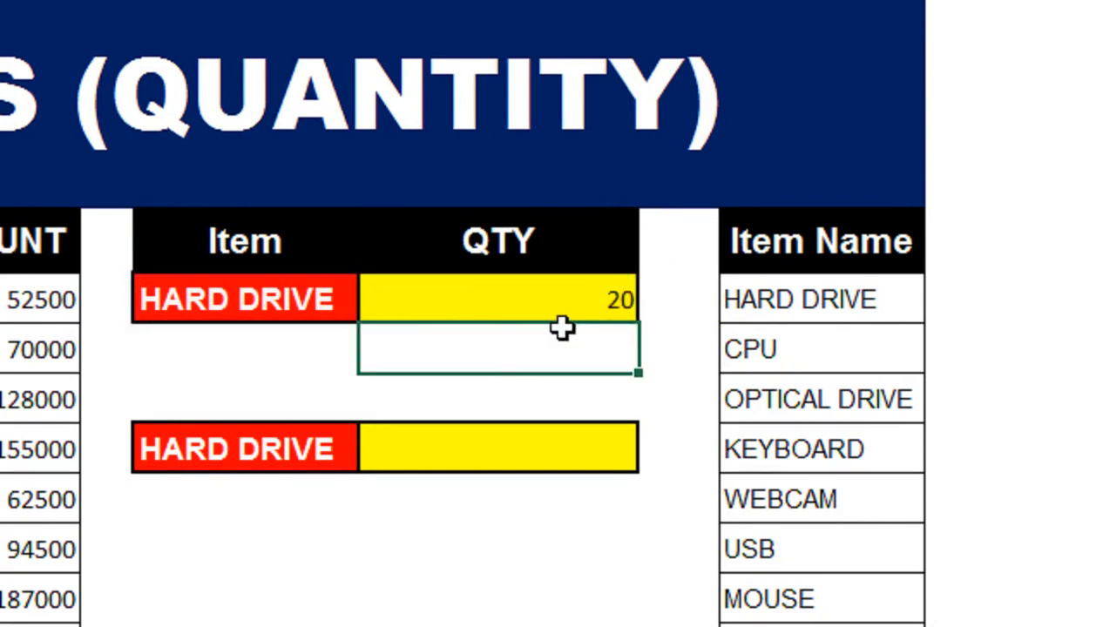
Step: Format the SUMIF result in J3 as centered, bold text at font size 16
left_click(501, 305)
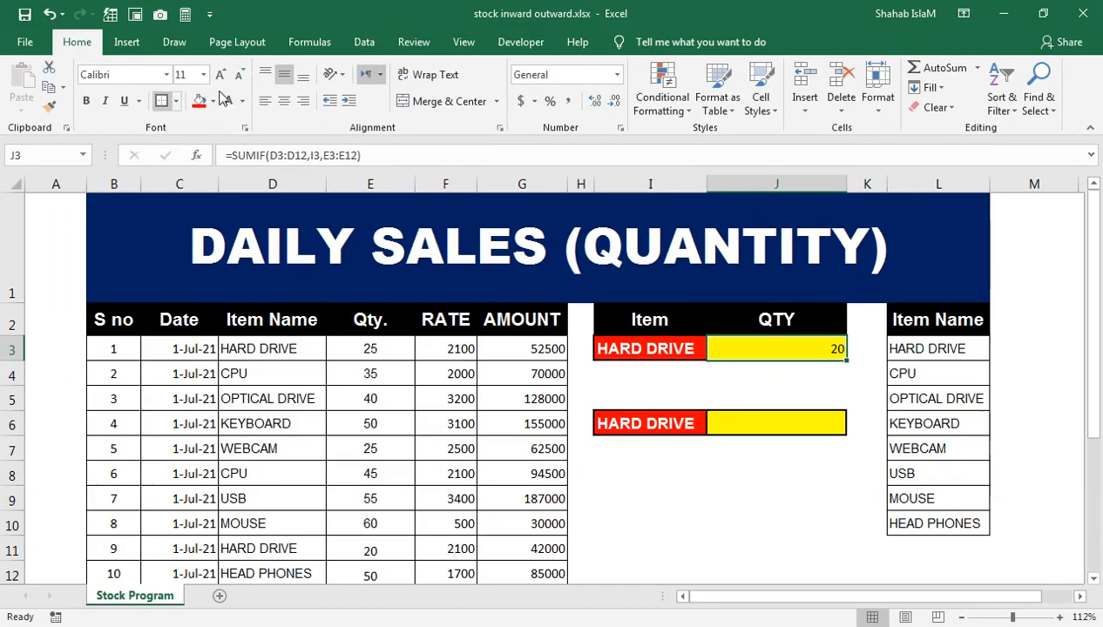
left_click(284, 101)
left_click(217, 76)
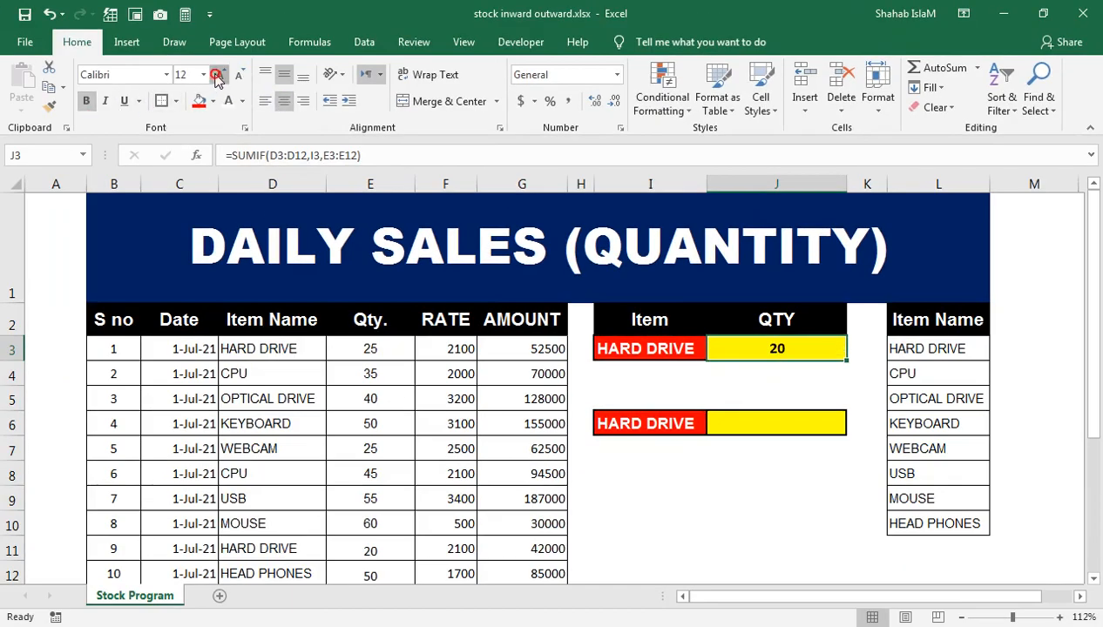
left_click(219, 77)
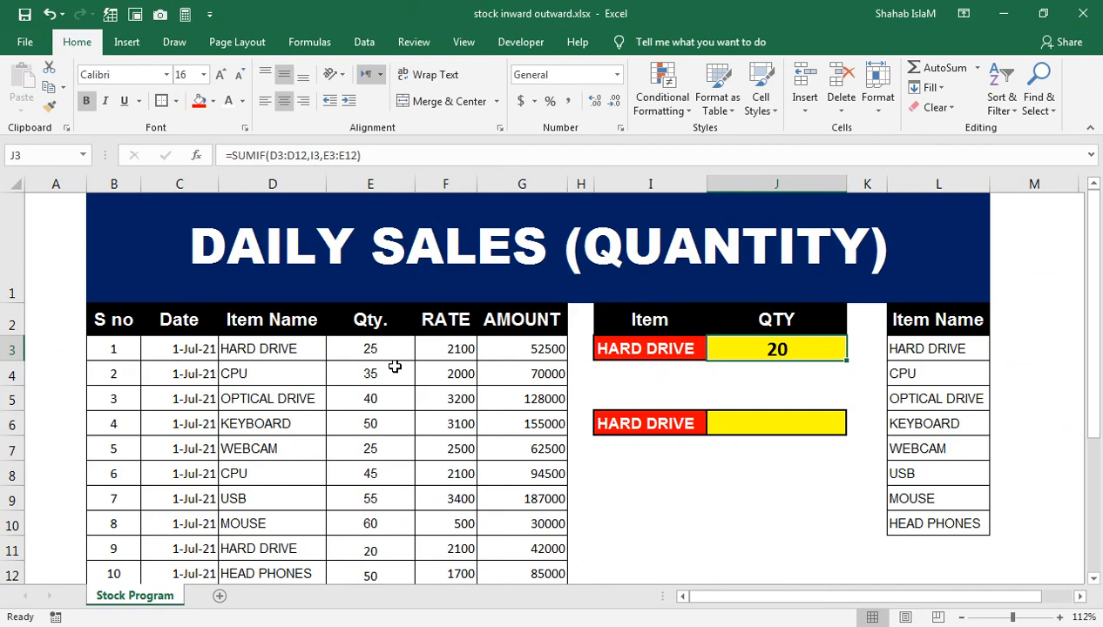
Step: Inspect the HARD DRIVE text in cells D3 and I3 for trailing spaces
left_click(296, 352)
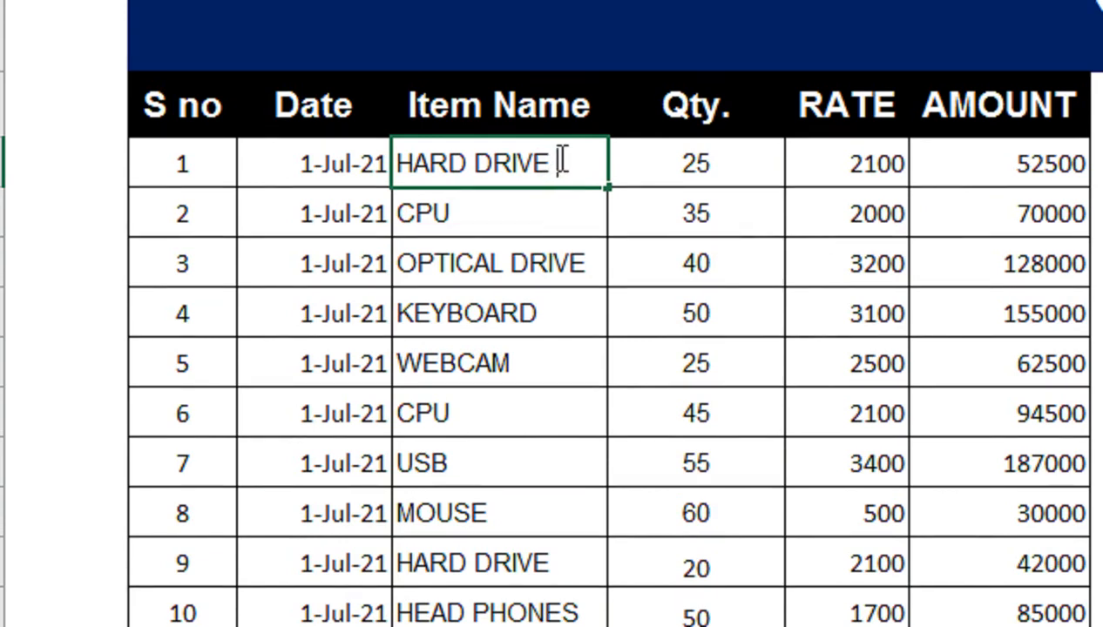
key("BackSpace")
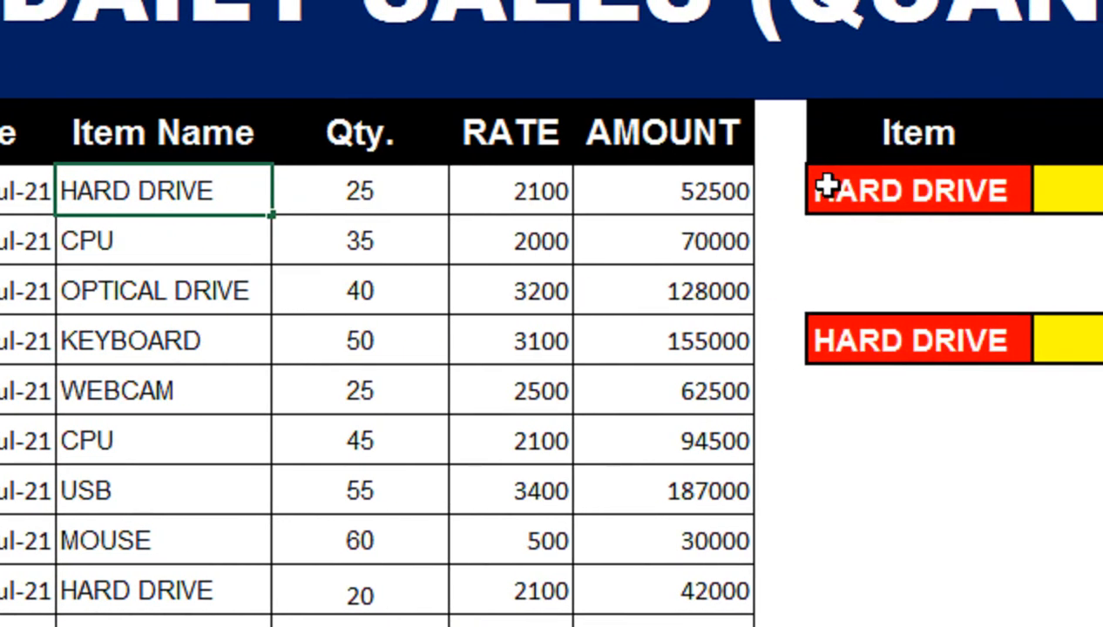
left_click(915, 187)
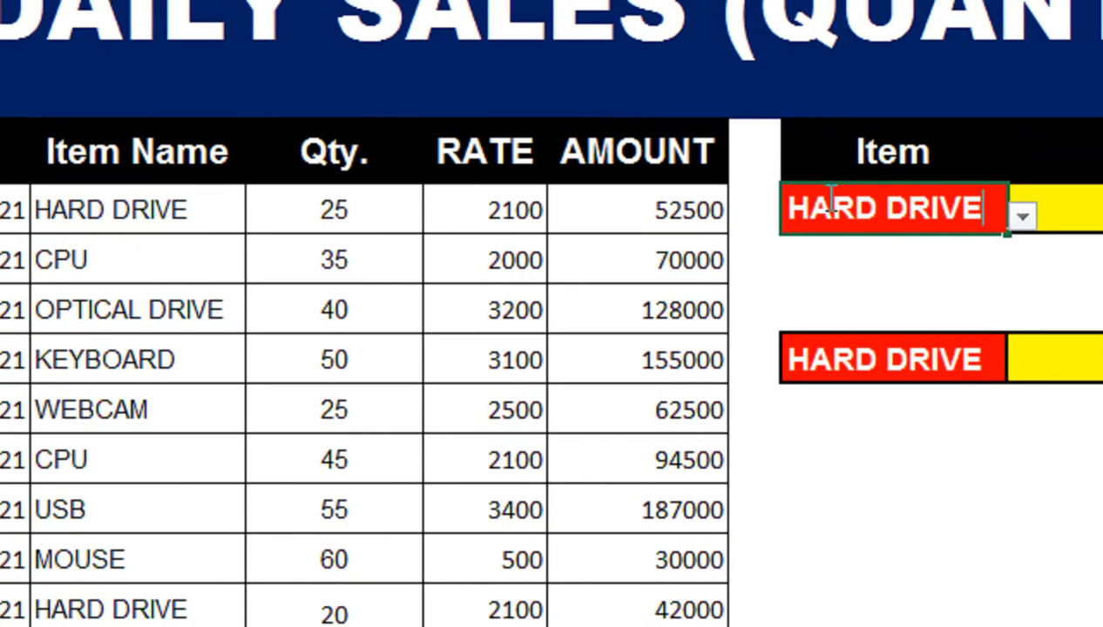
key("Return")
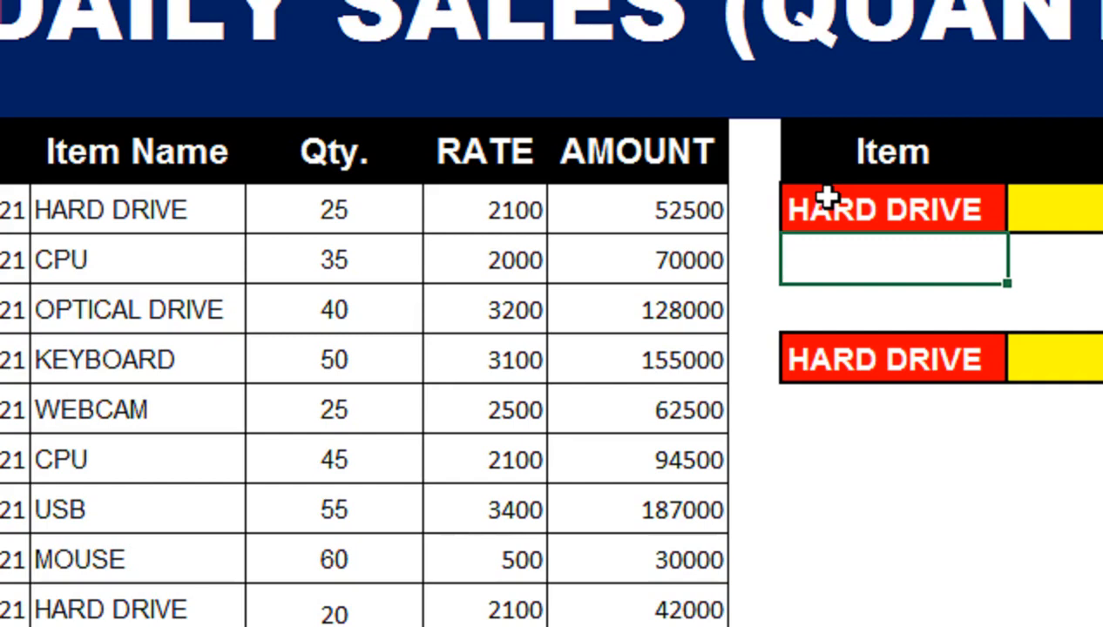
Step: Count the characters of the selected item with =LEN(I3) in I4, and clear the formula
type("=len")
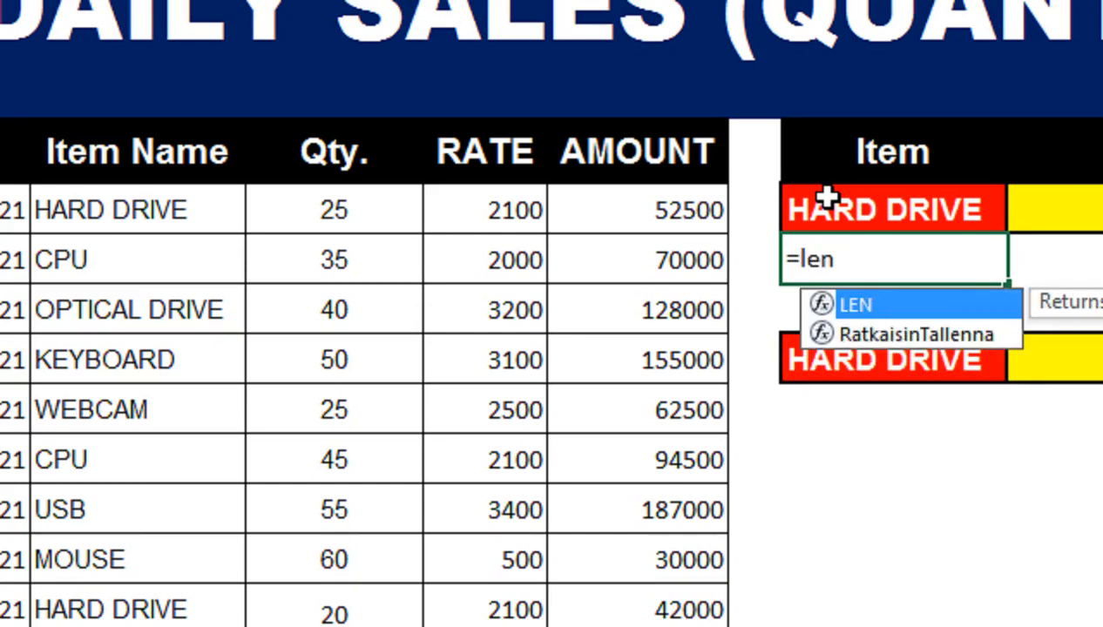
key("Tab")
left_click(826, 199)
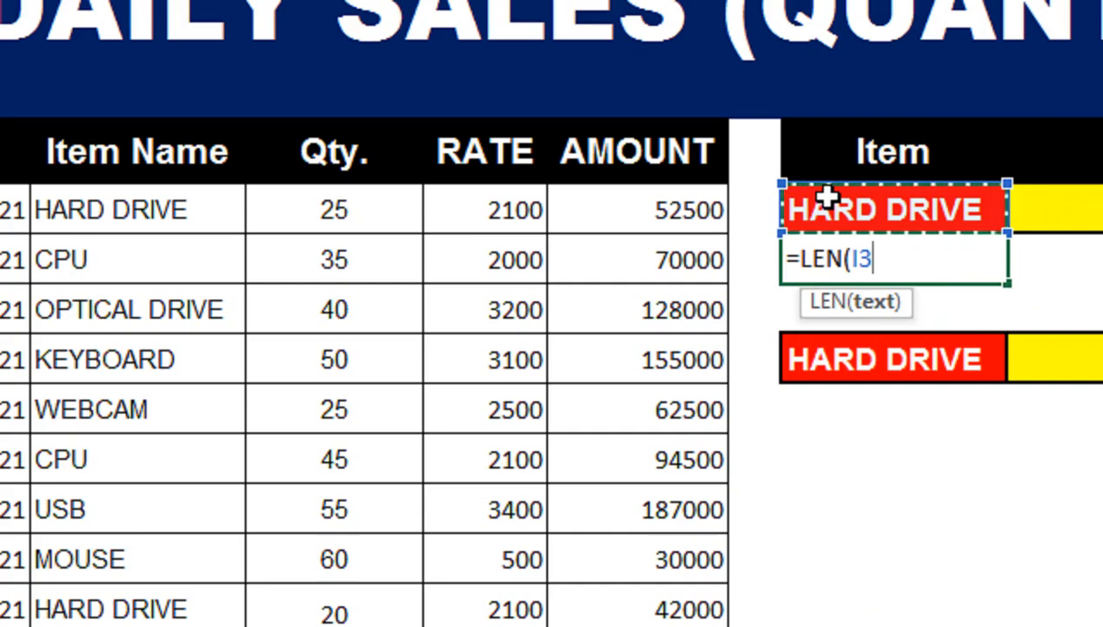
type(")")
key("Return")
key("Up")
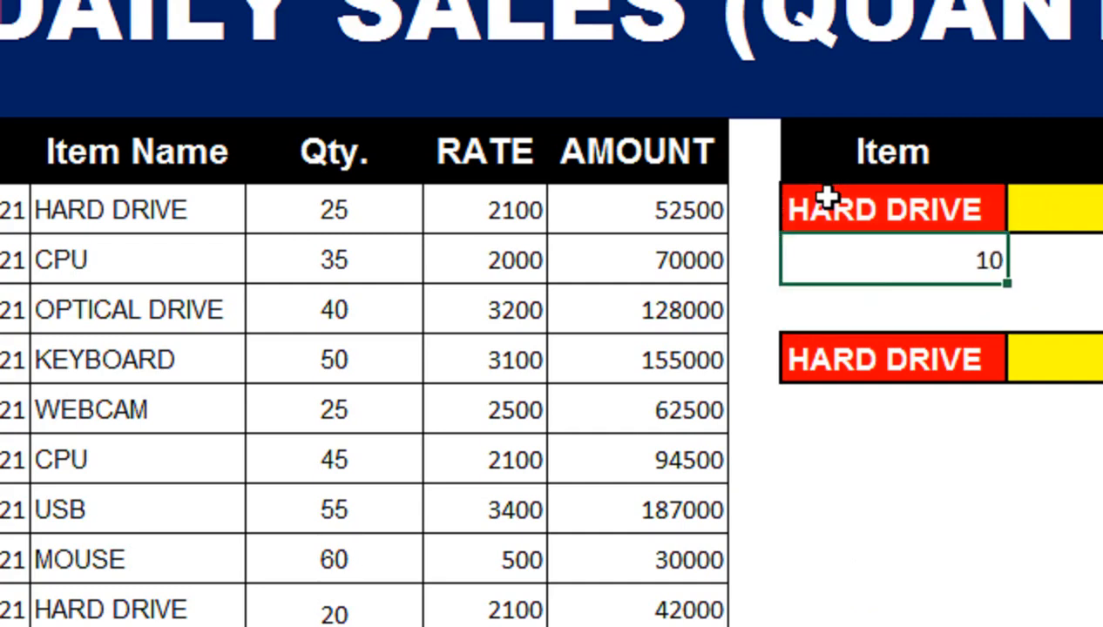
key("Delete")
Step: Count the characters of the first item name with =LEN(D3) in I4, and clear the formula
type("=len")
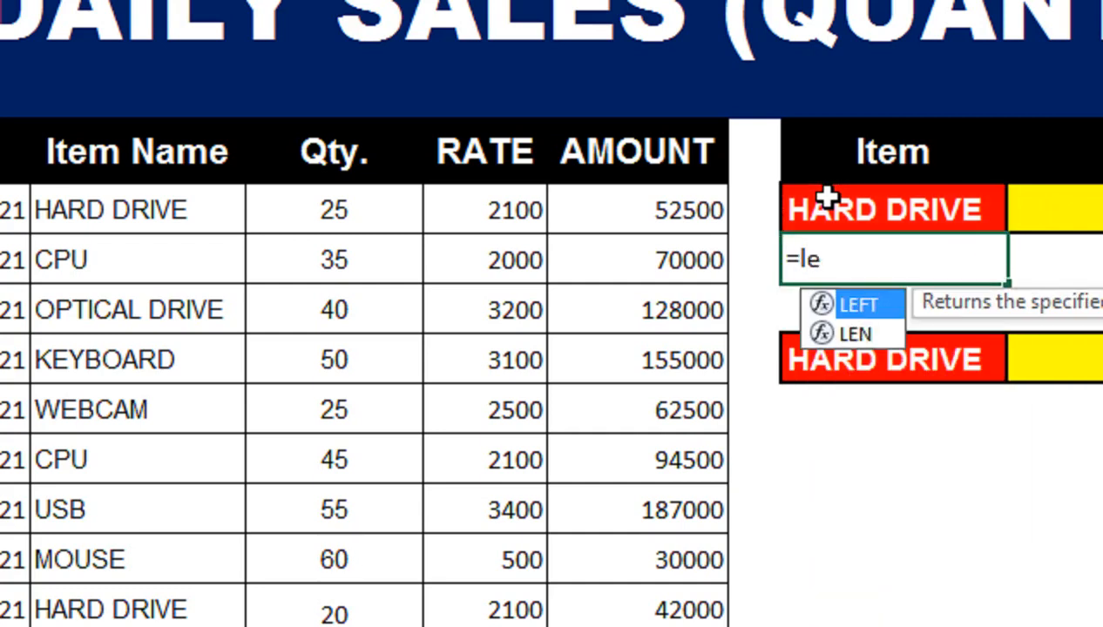
key("Tab")
key("Left")
key("Left")
key("Left")
key("Left")
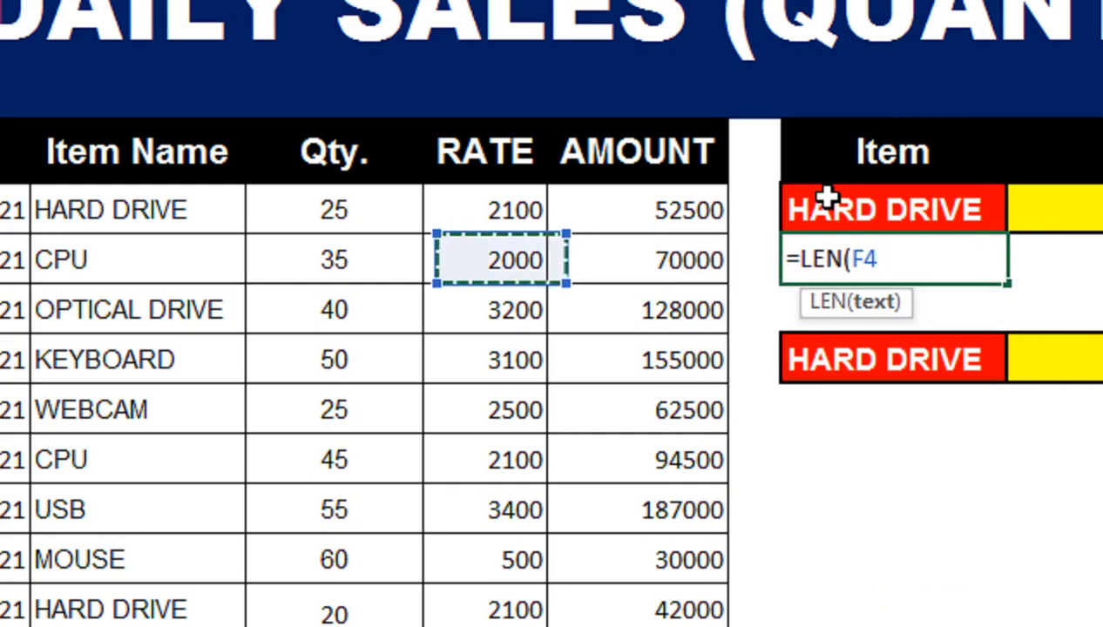
key("Left")
key("Up")
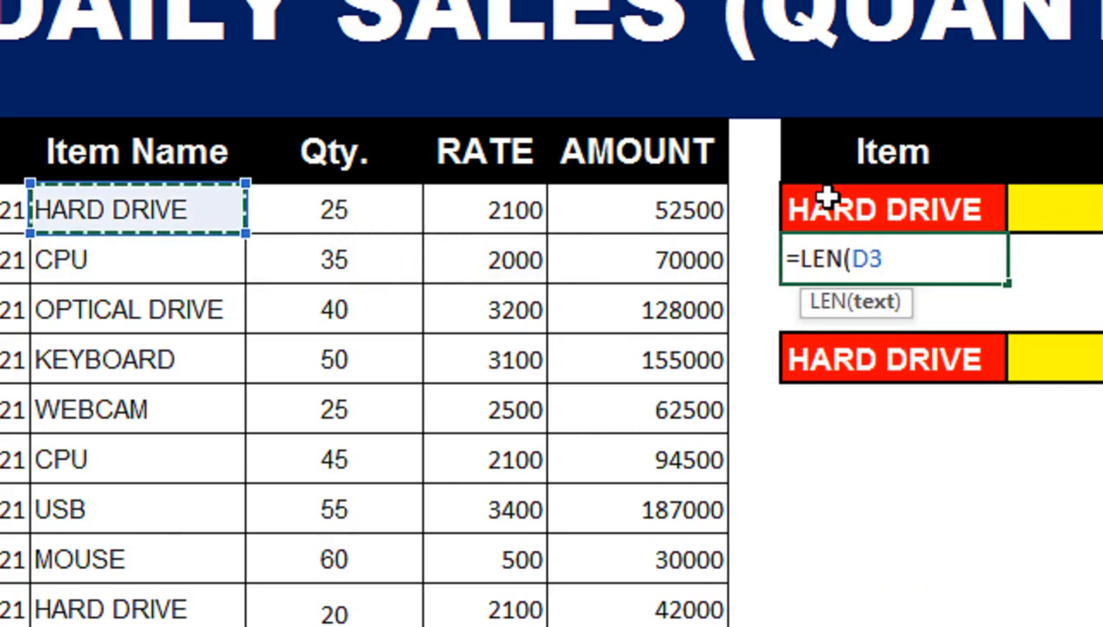
type(")")
key("Return")
key("Up")
key("Delete")
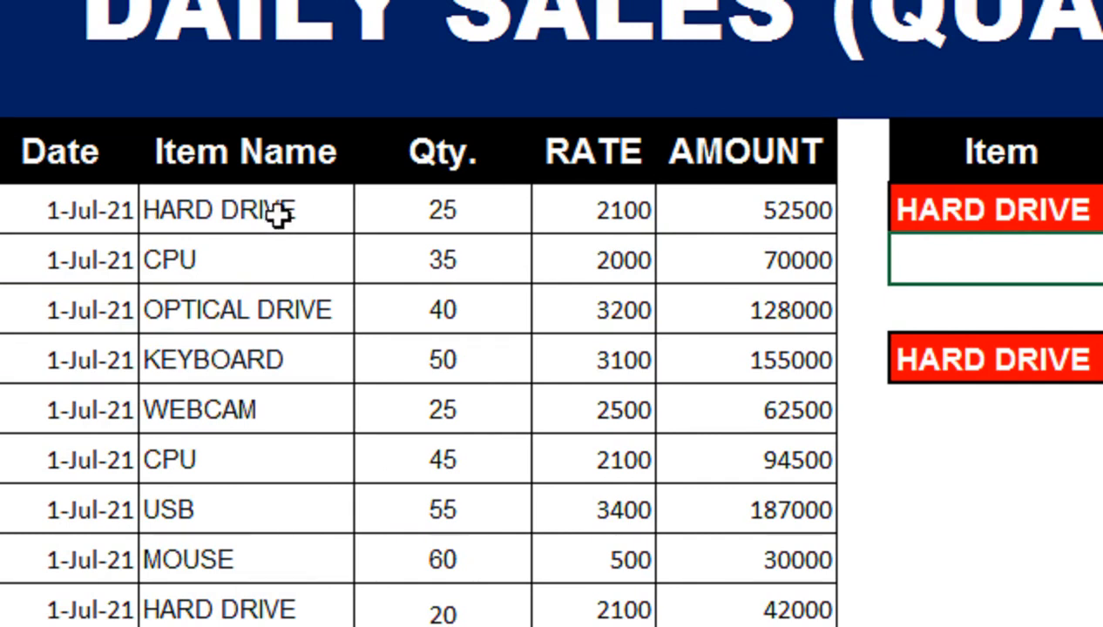
Step: Remove the trailing space after HARD DRIVE in cell D3
left_click(300, 213)
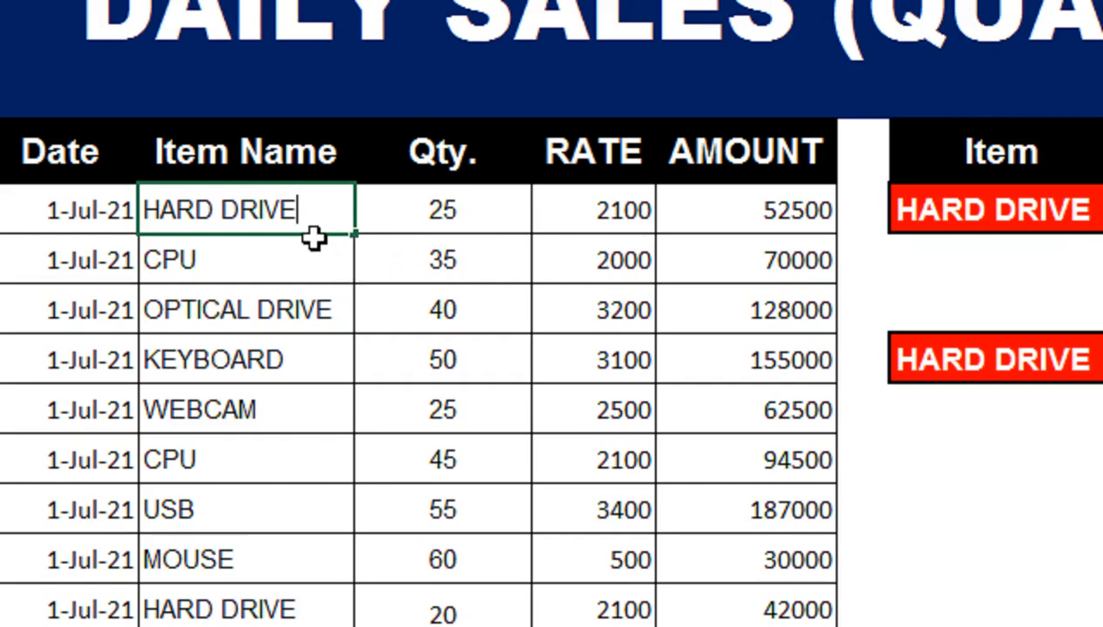
left_click(627, 298)
left_click(353, 216)
double_click(332, 210)
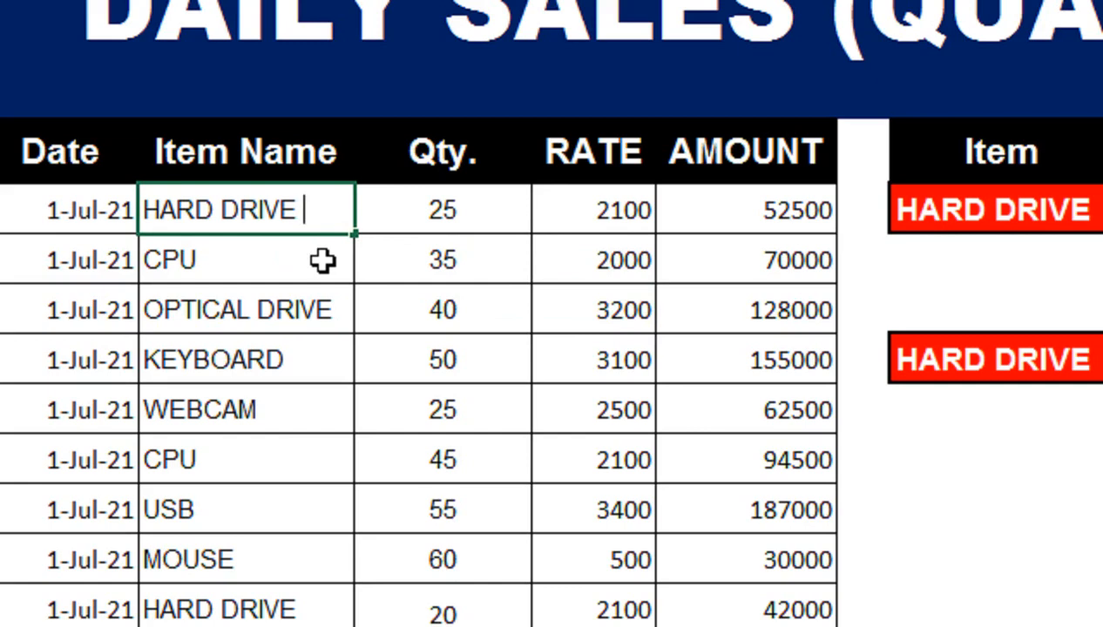
key("BackSpace")
key("Return")
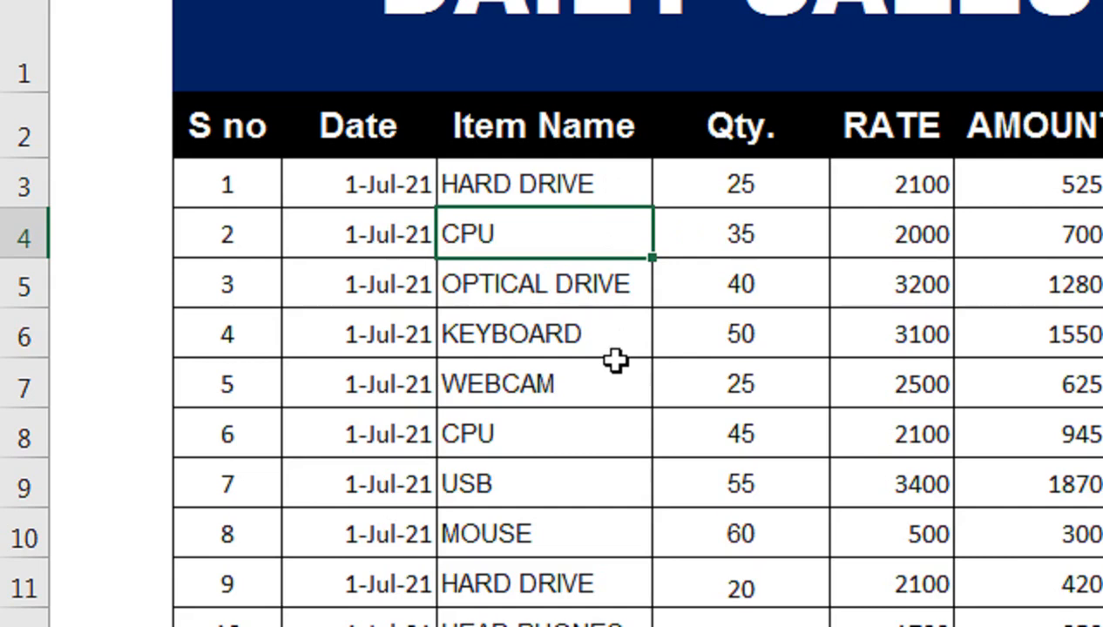
Step: Put a trailing space back after HARD DRIVE in cell D3
double_click(621, 172)
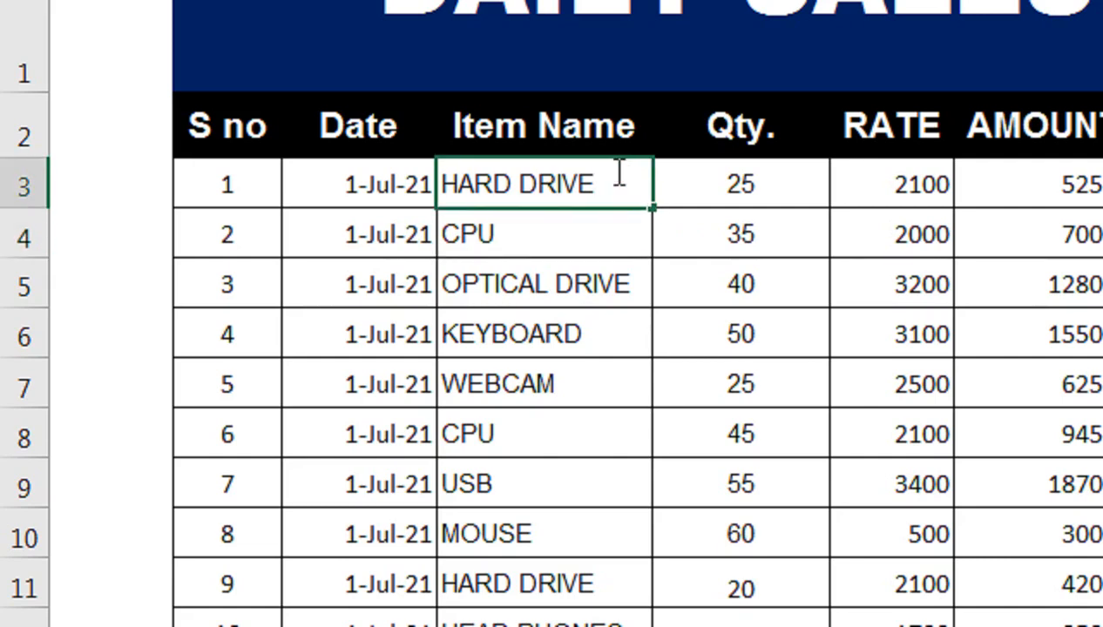
key("Return")
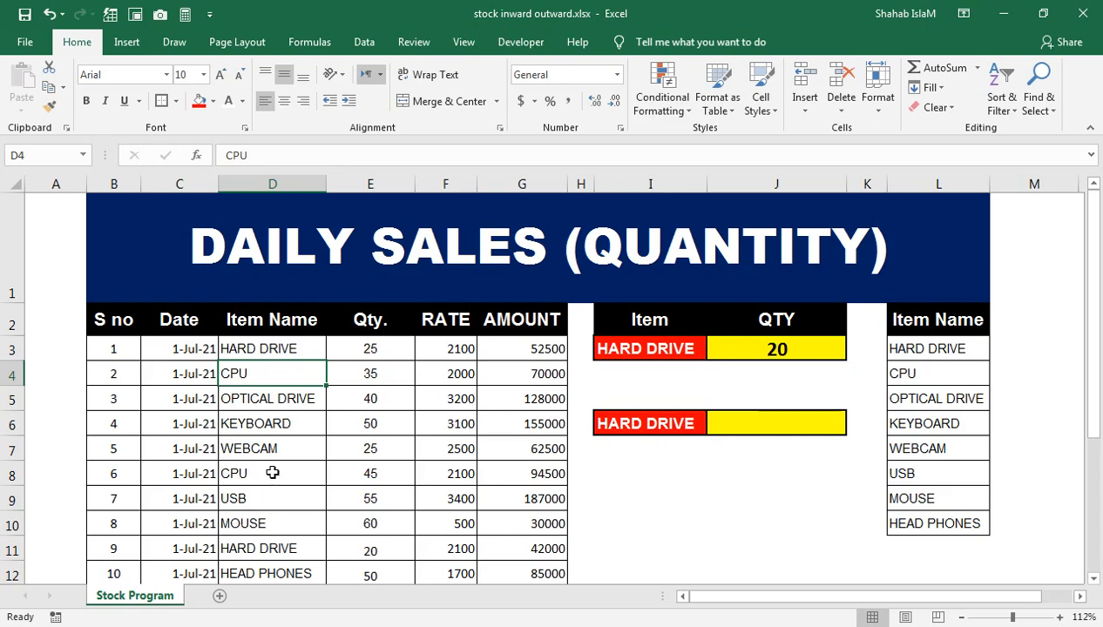
key("Up")
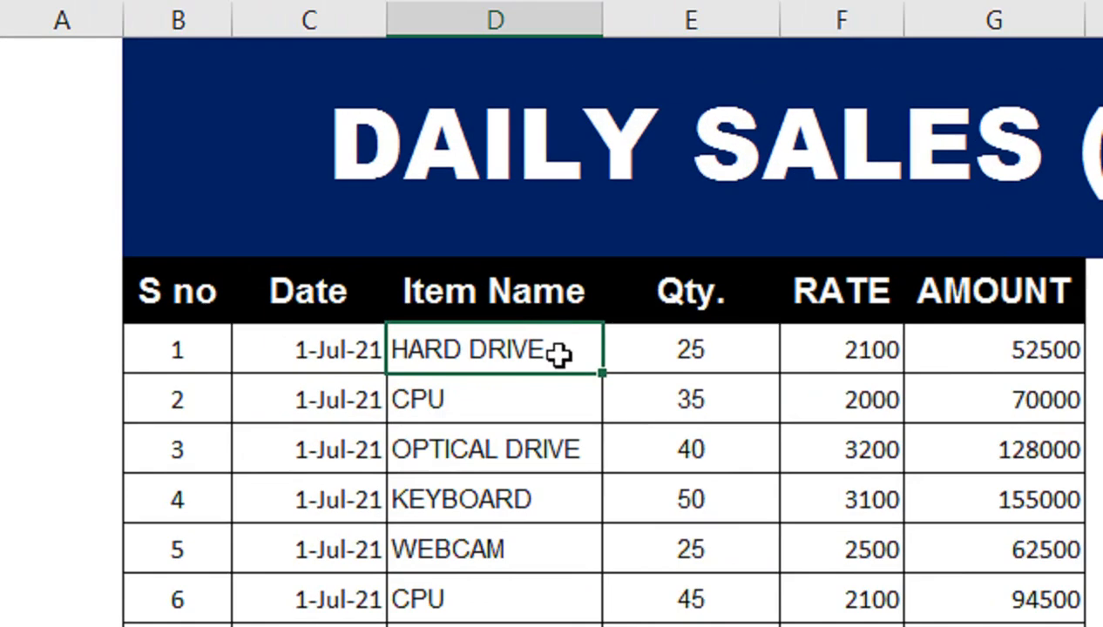
Step: Inspect the item names in cells D3 and D4 for trailing spaces
double_click(558, 353)
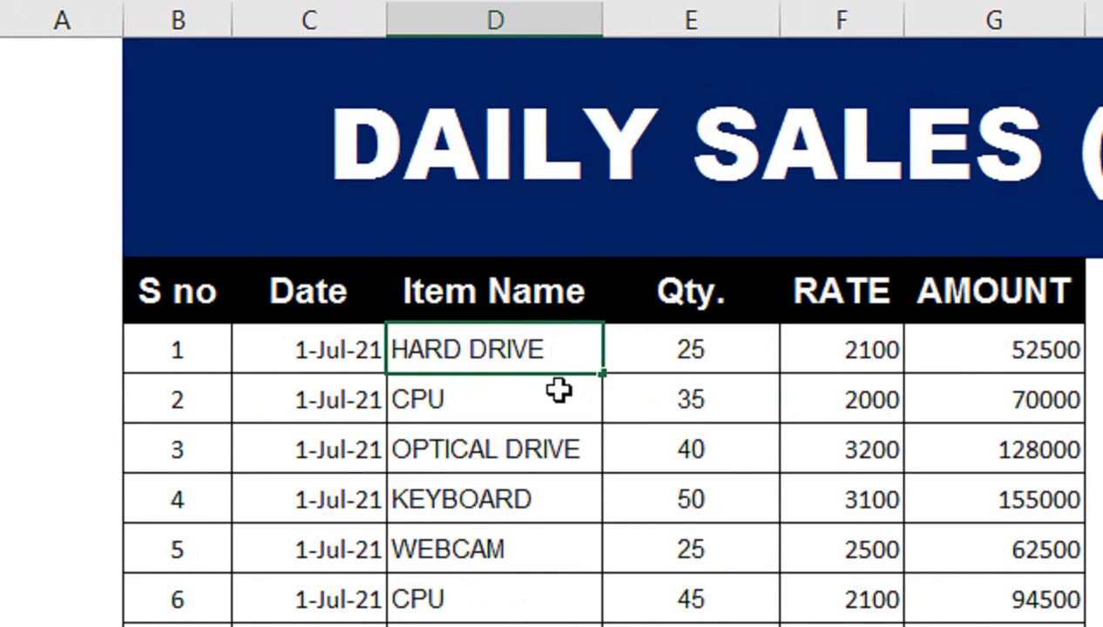
left_click(559, 391)
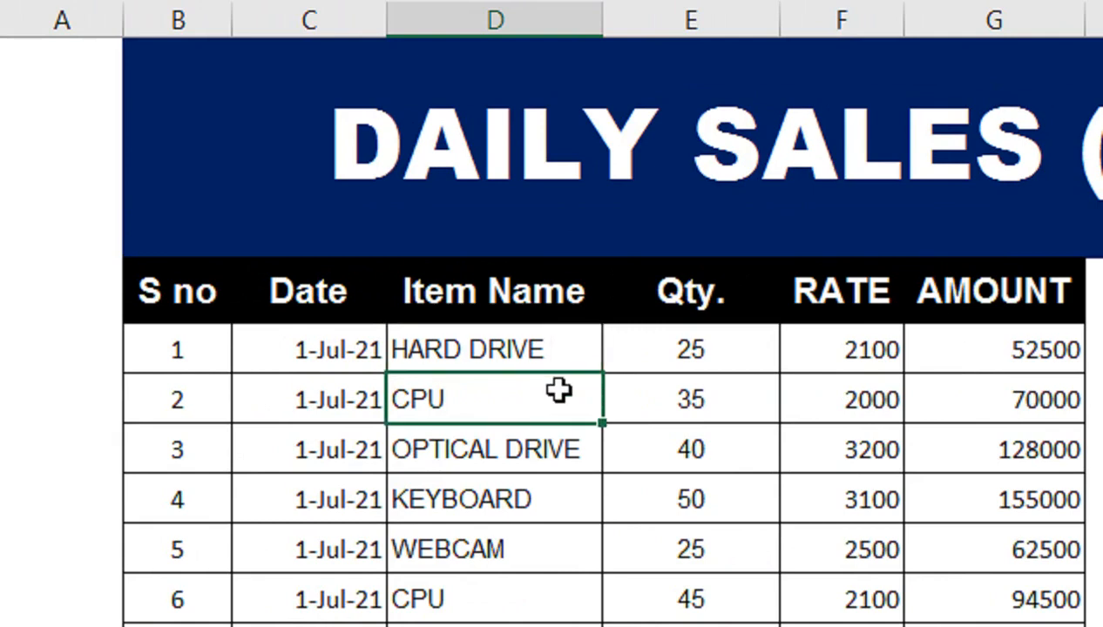
double_click(560, 392)
key("Return")
left_click(553, 342)
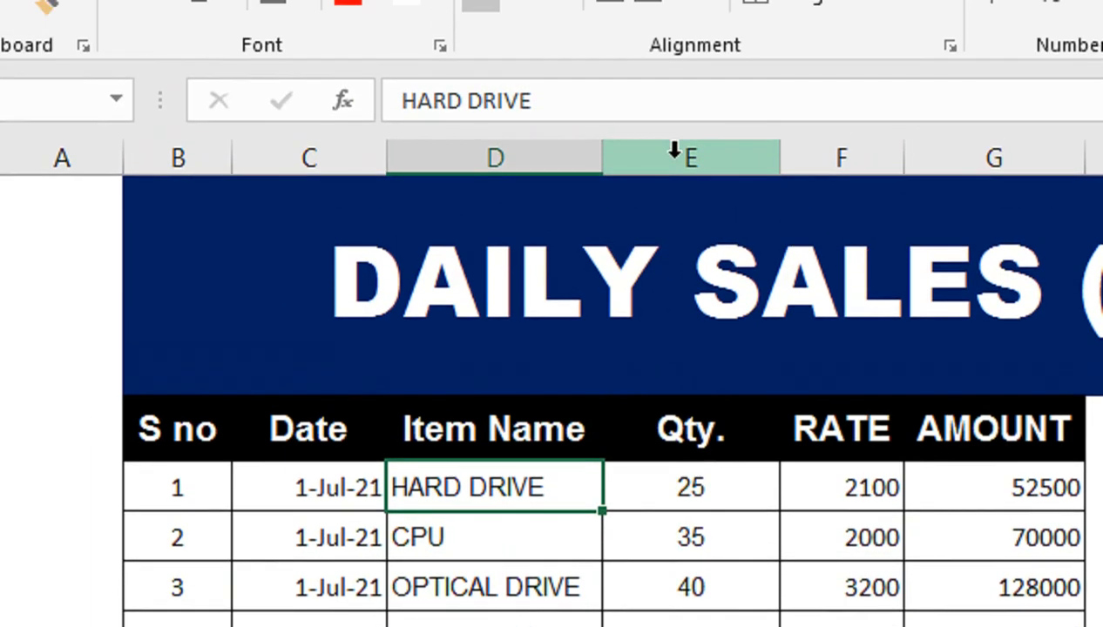
Step: Insert a new column before Qty. and copy the Item Name header into its header cell E2
right_click(673, 153)
left_click(734, 399)
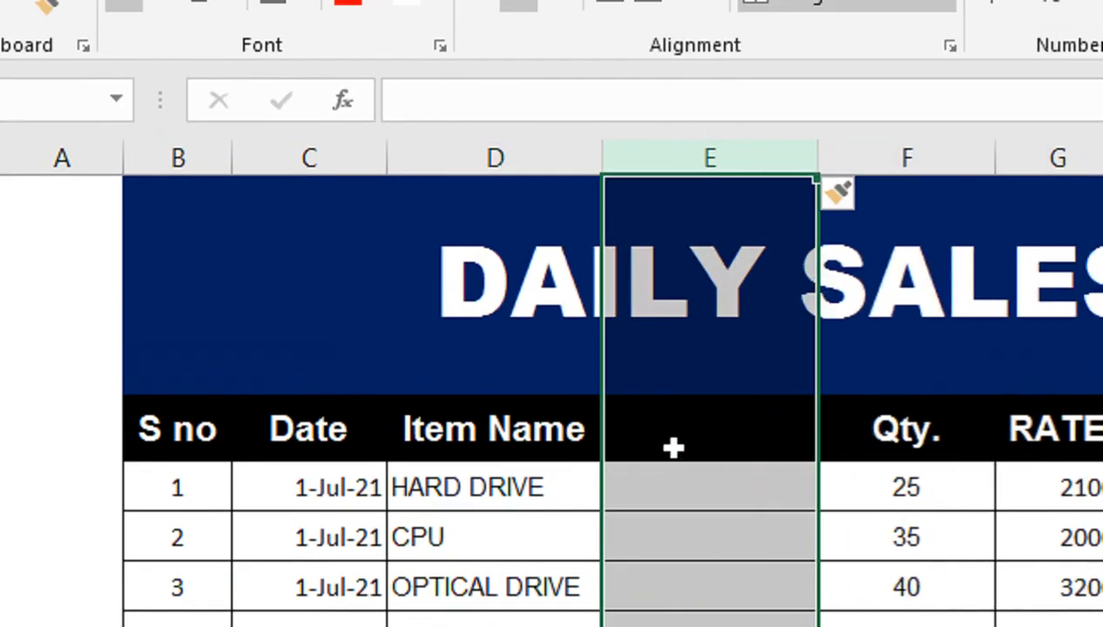
left_click(570, 442)
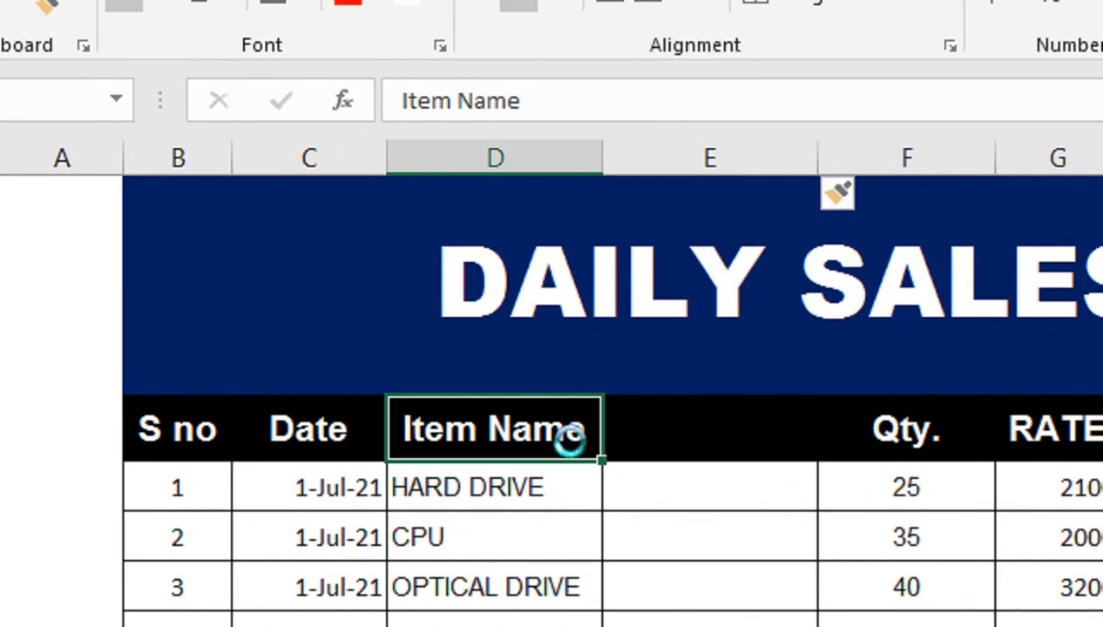
key("ctrl+c")
left_click(665, 433)
key("ctrl+v")
Step: Enter =TRIM(D3) in cell E3 to strip extra spaces from the first item name
left_click(648, 468)
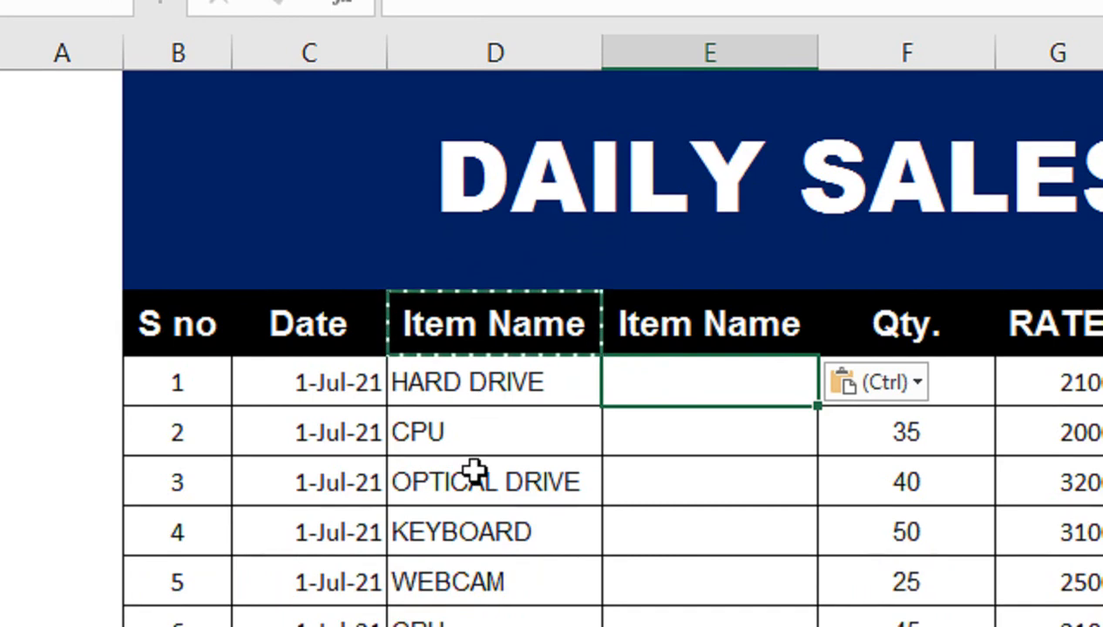
type("=trim")
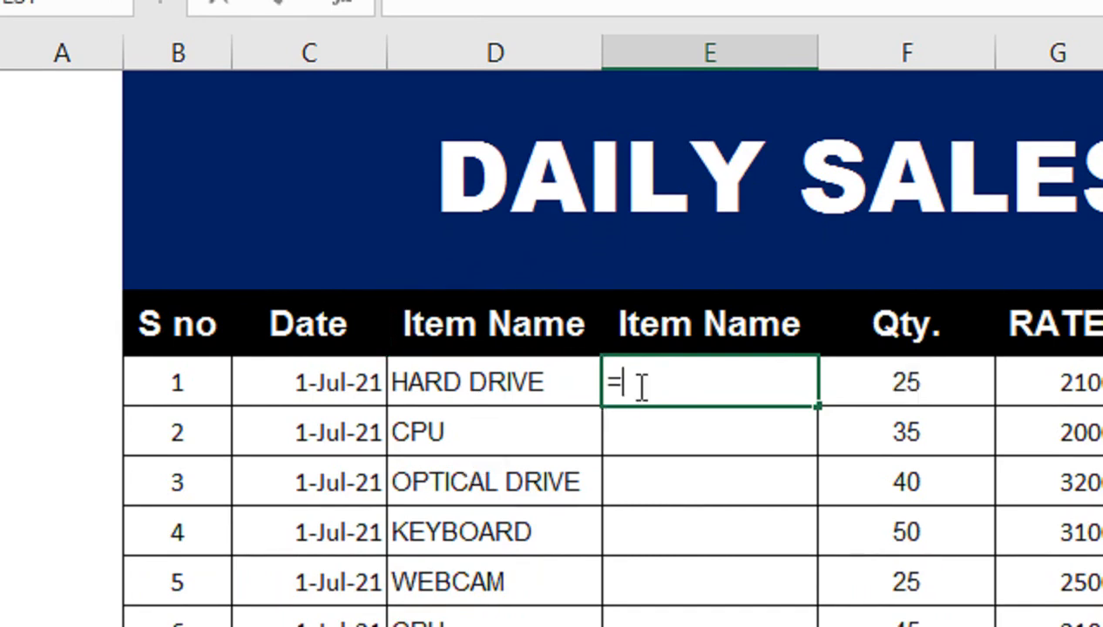
key("Tab")
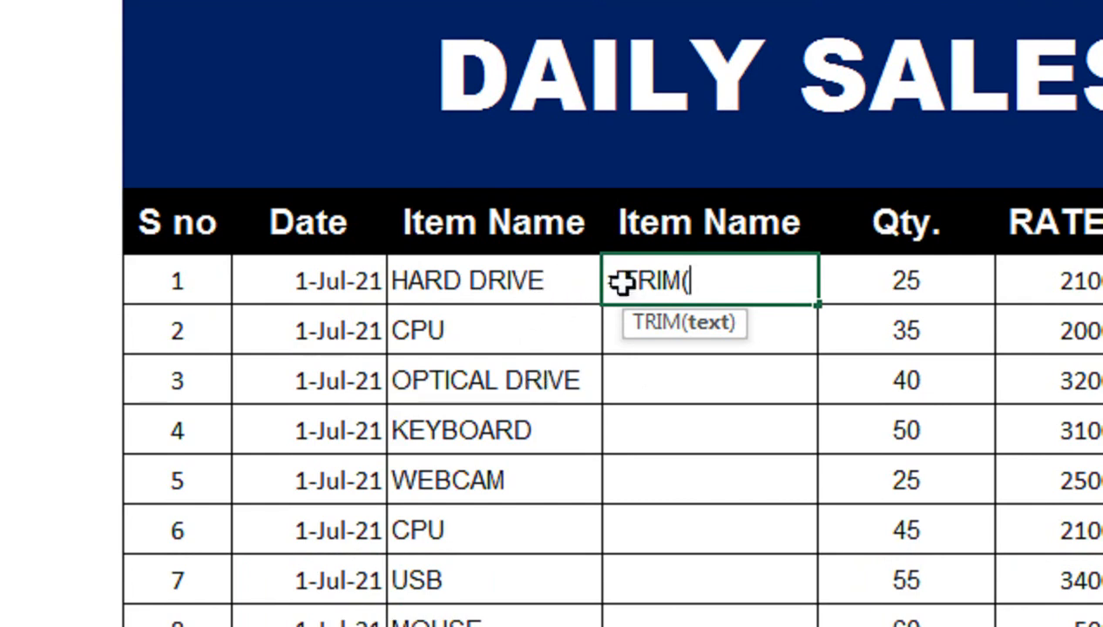
left_click(553, 282)
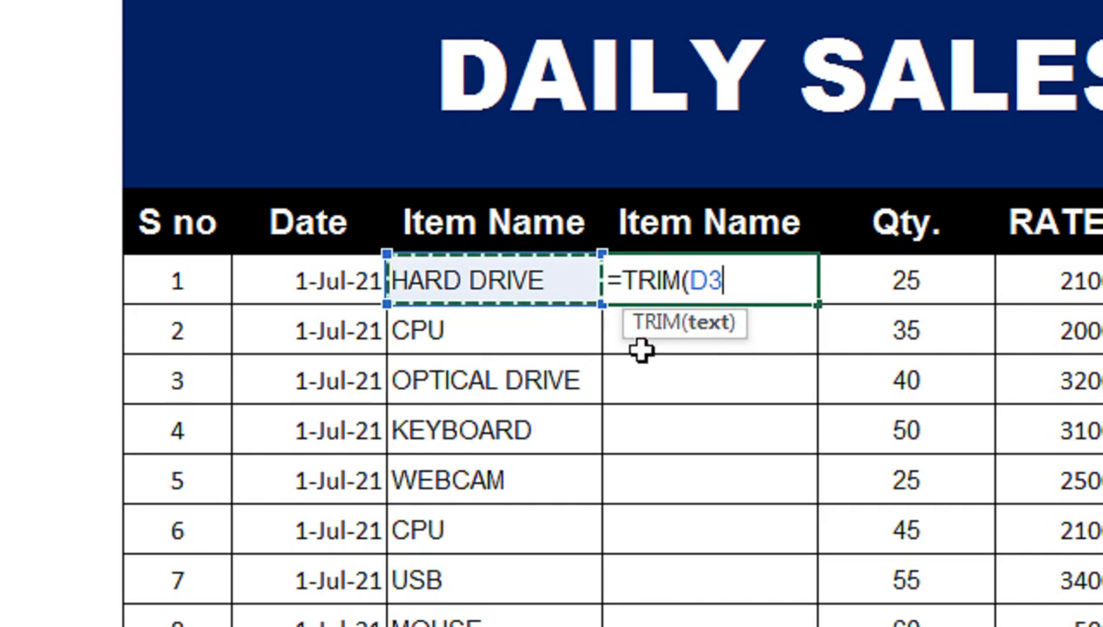
type(")")
key("Return")
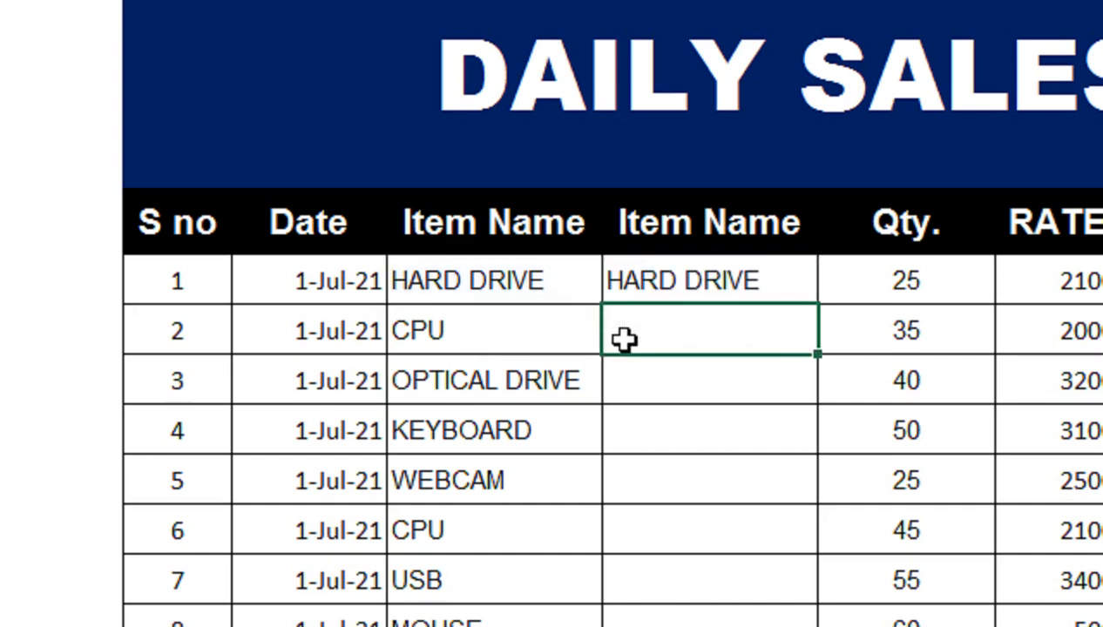
Step: Compare the original text in cell D3 with the TRIM formula in cell E3
double_click(583, 282)
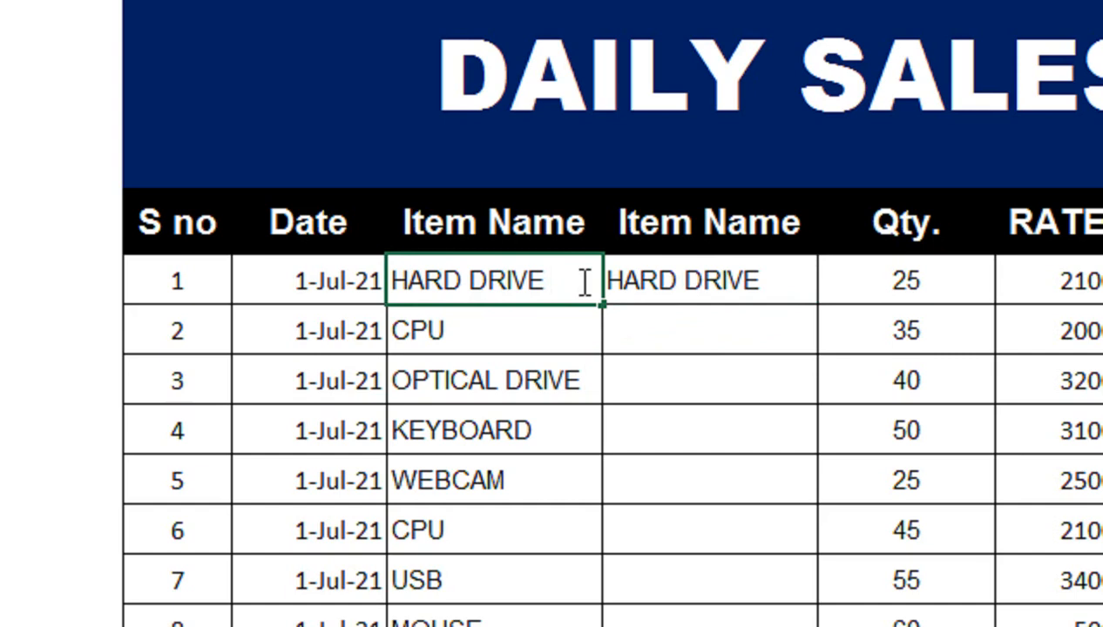
left_click(808, 283)
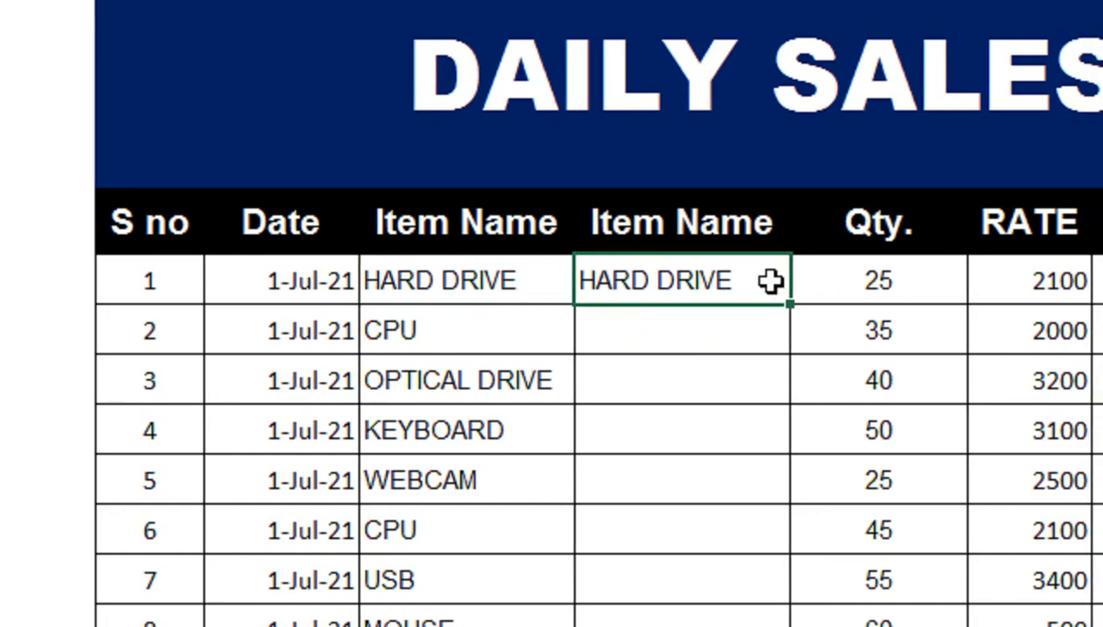
type("=TRIM(D3)")
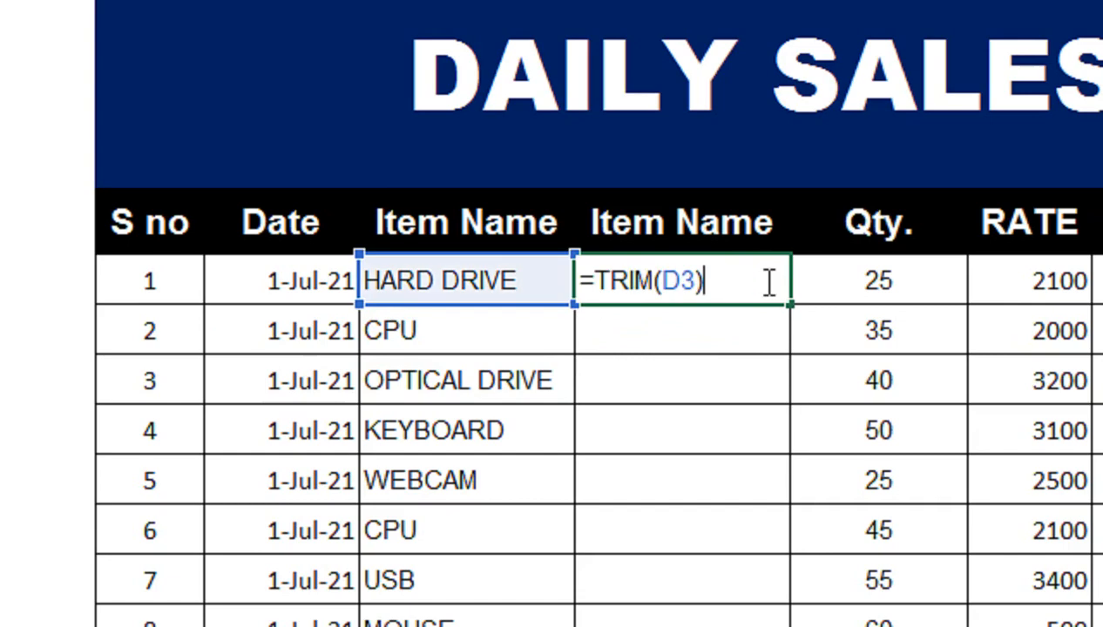
key("Return")
Step: Count the characters of the trimmed item name with =LEN(E3) in cell E4
type("=len")
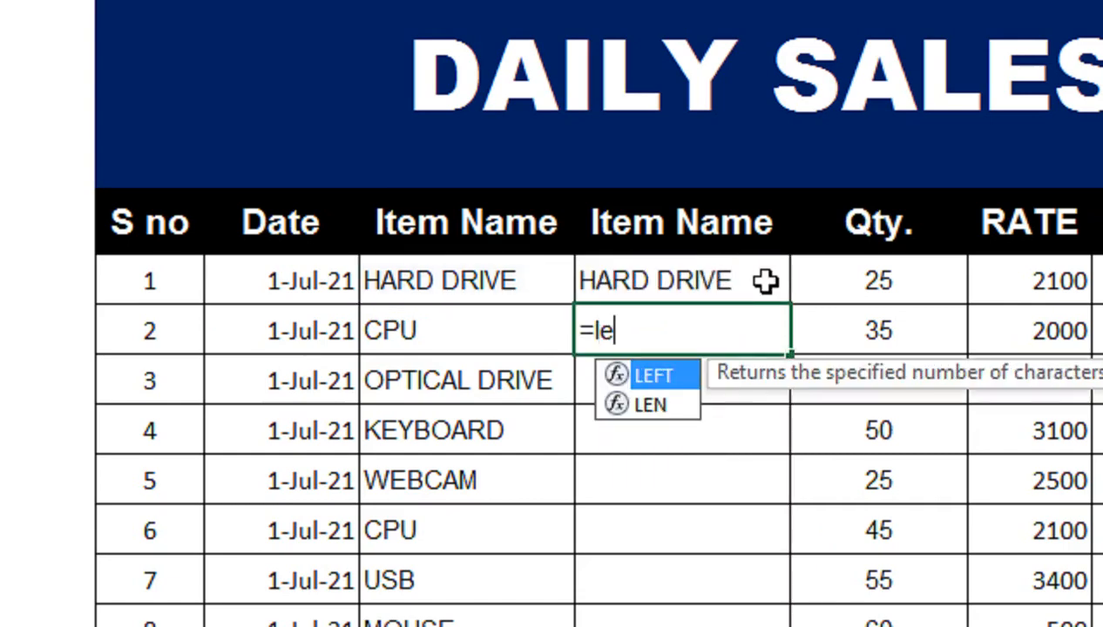
key("Tab")
left_click(765, 281)
key("Return")
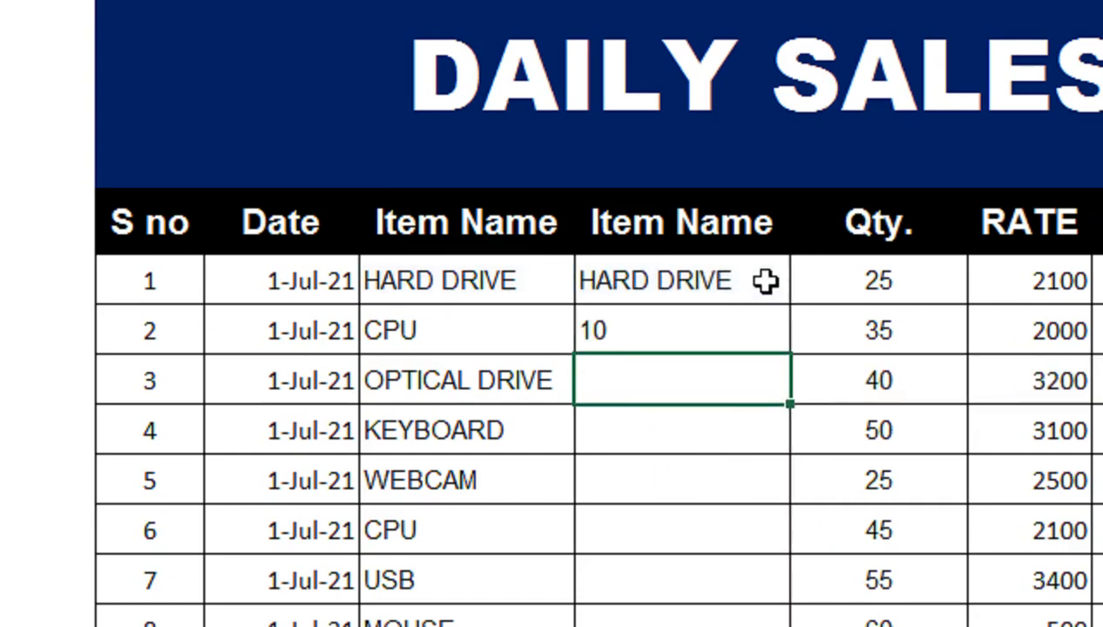
left_click(694, 311)
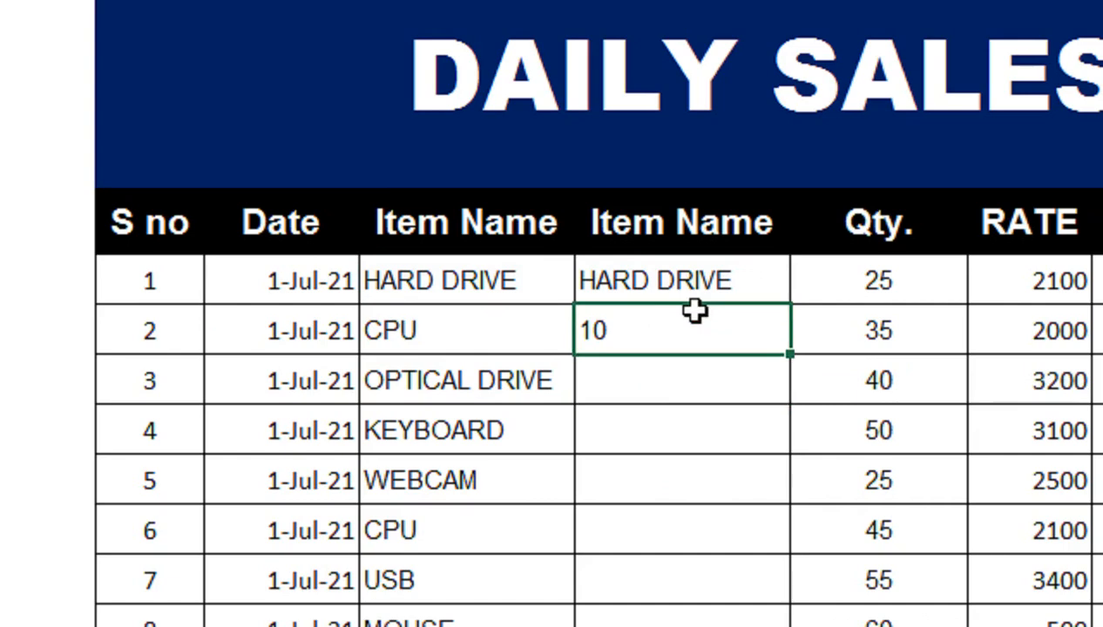
Step: Count the characters of the original item name with a LEN formula on D3 in cell E5, and clear both LEN formulas
left_click(659, 376)
type("=len")
key("Tab")
key("Up")
key("Up")
key("Left")
key("Return")
left_click(659, 376)
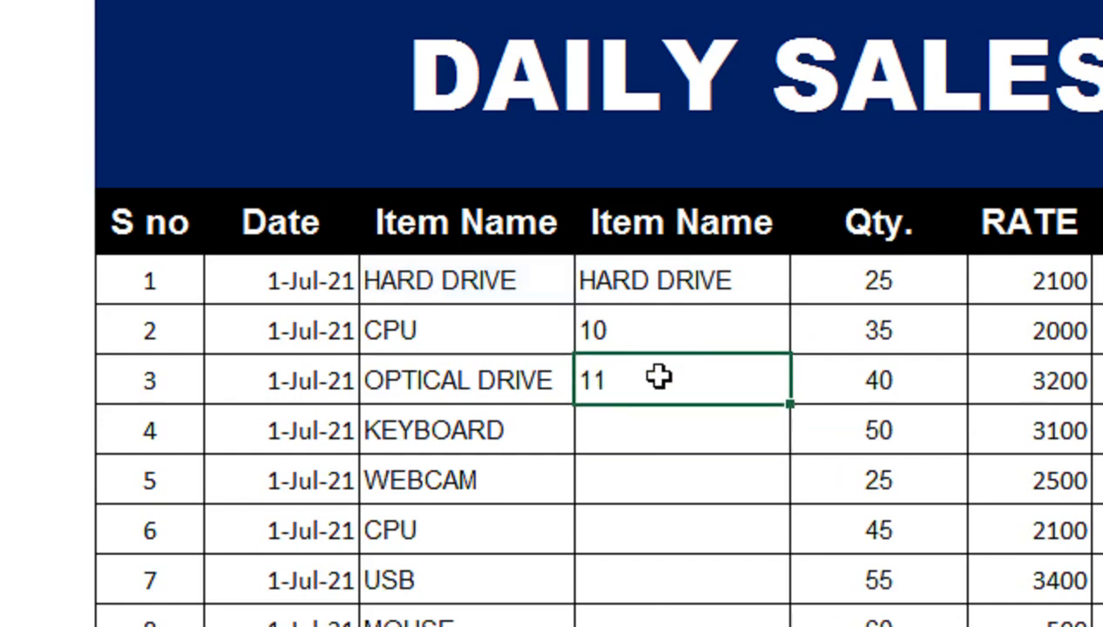
key("Delete")
left_click(667, 335)
key("Delete")
Step: Fill the TRIM formula from cell E3 down through E12
left_click(710, 288)
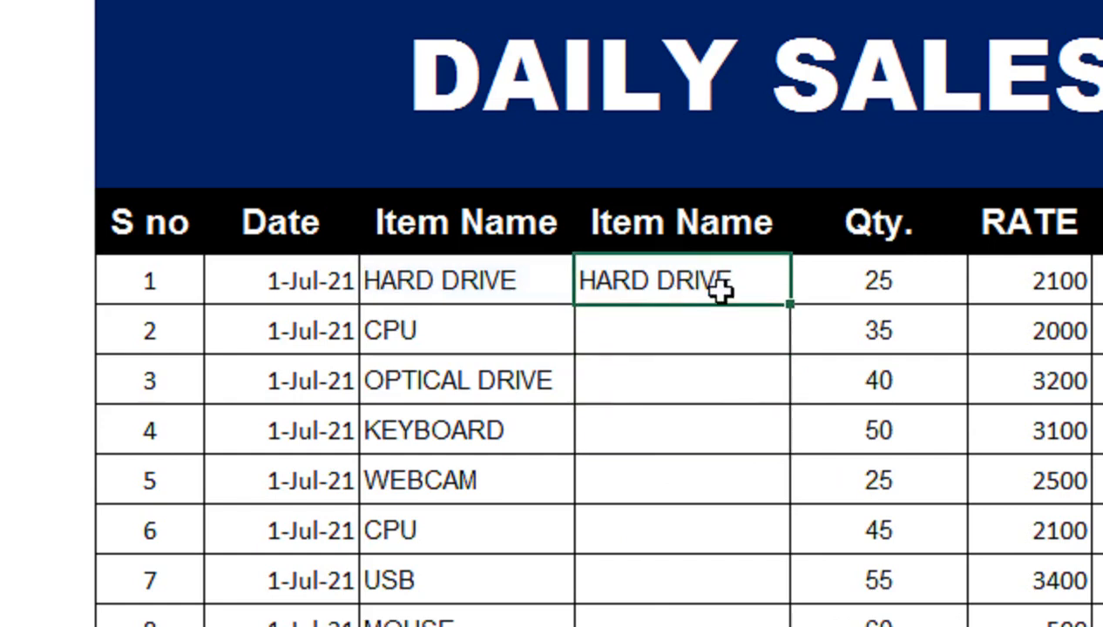
double_click(791, 307)
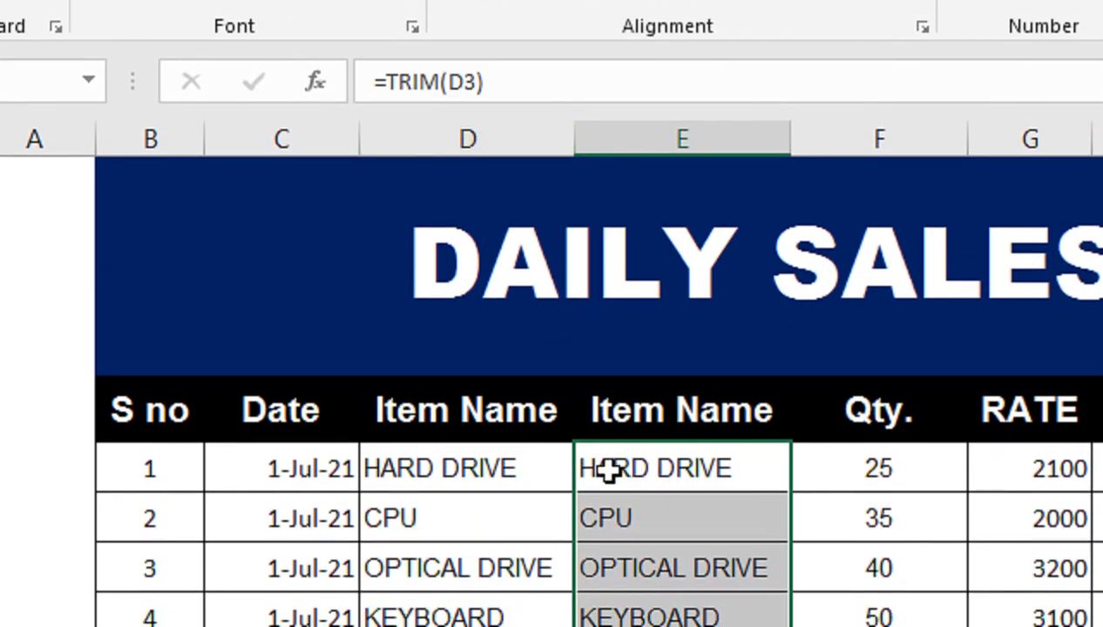
Step: Try to delete the original Item Name column D, and undo the deletion
right_click(515, 148)
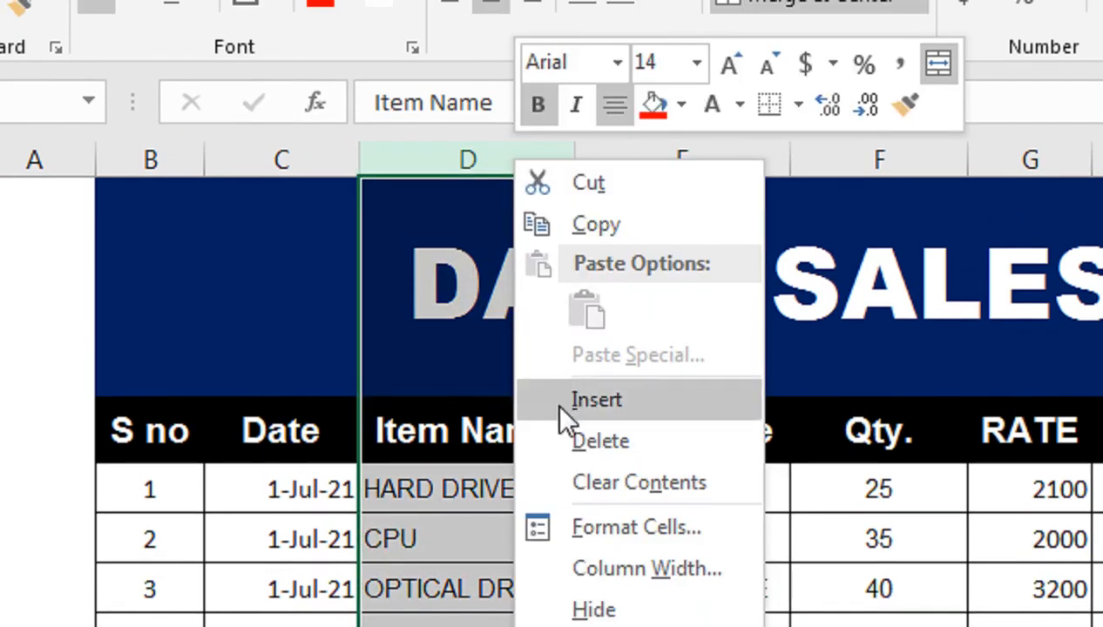
left_click(600, 439)
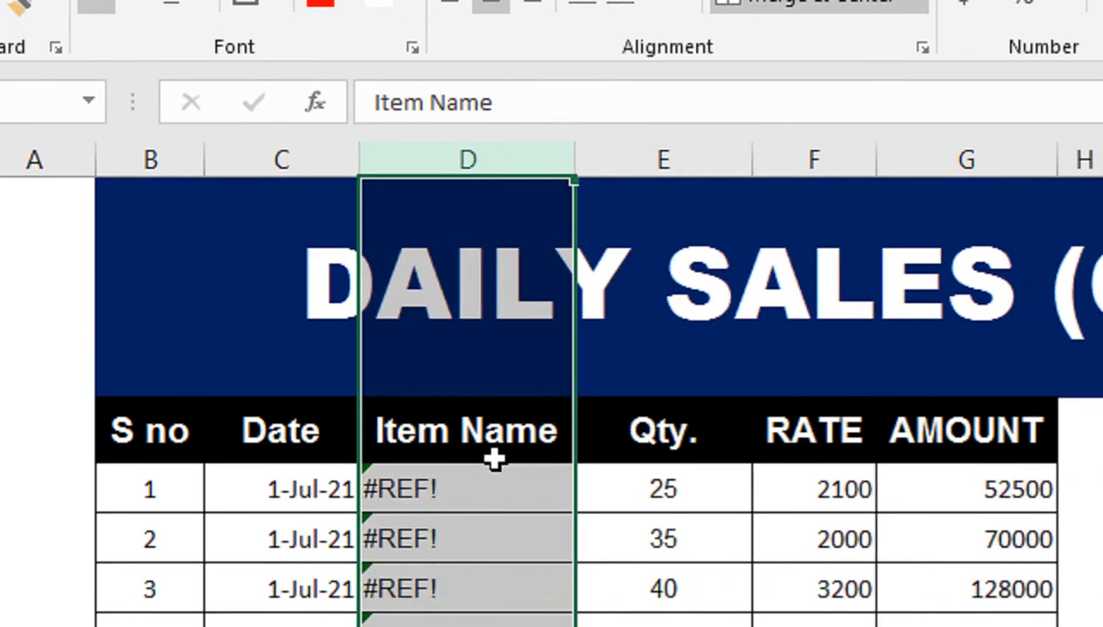
key("ctrl+z")
Step: Replace the TRIM formulas in E3:E12 with their values by copying the range and pasting values over it
left_click(605, 475)
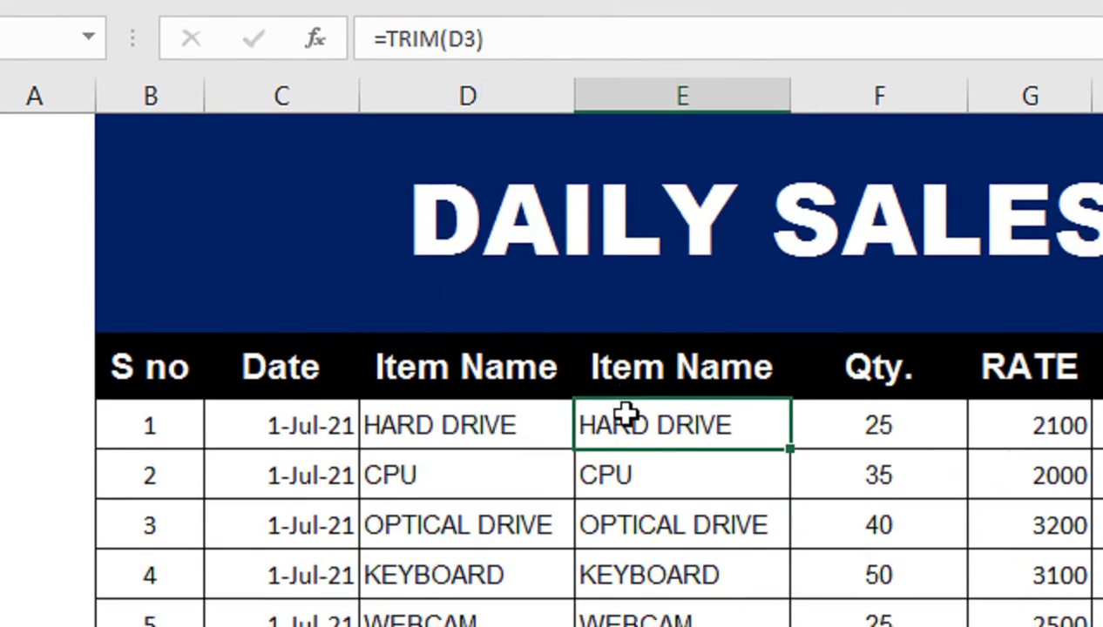
key("ctrl+shift+Down")
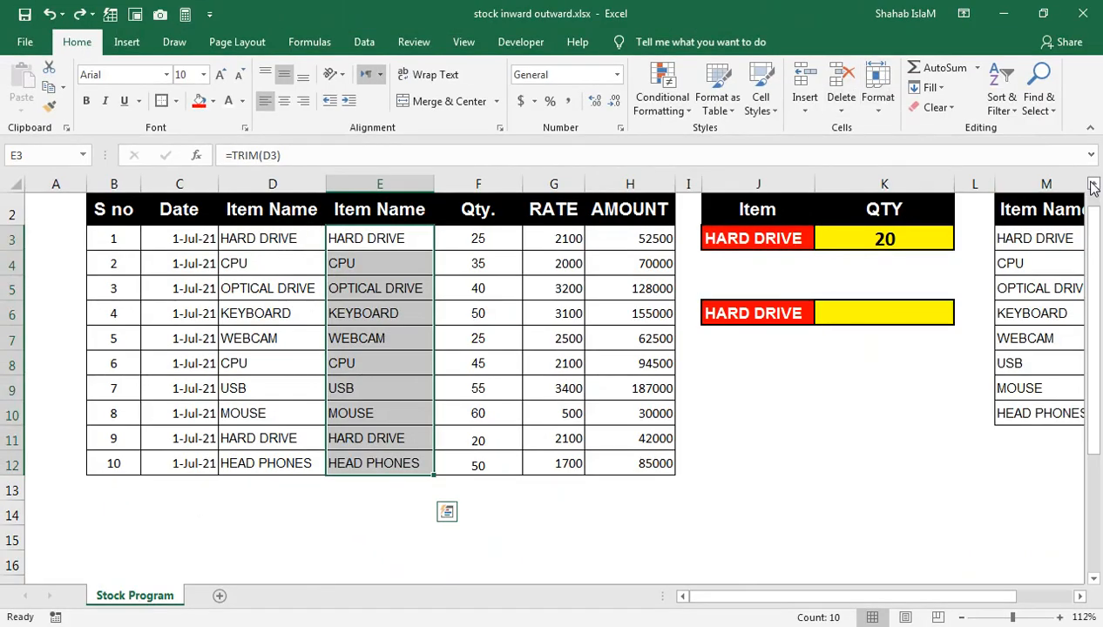
left_click(1093, 187)
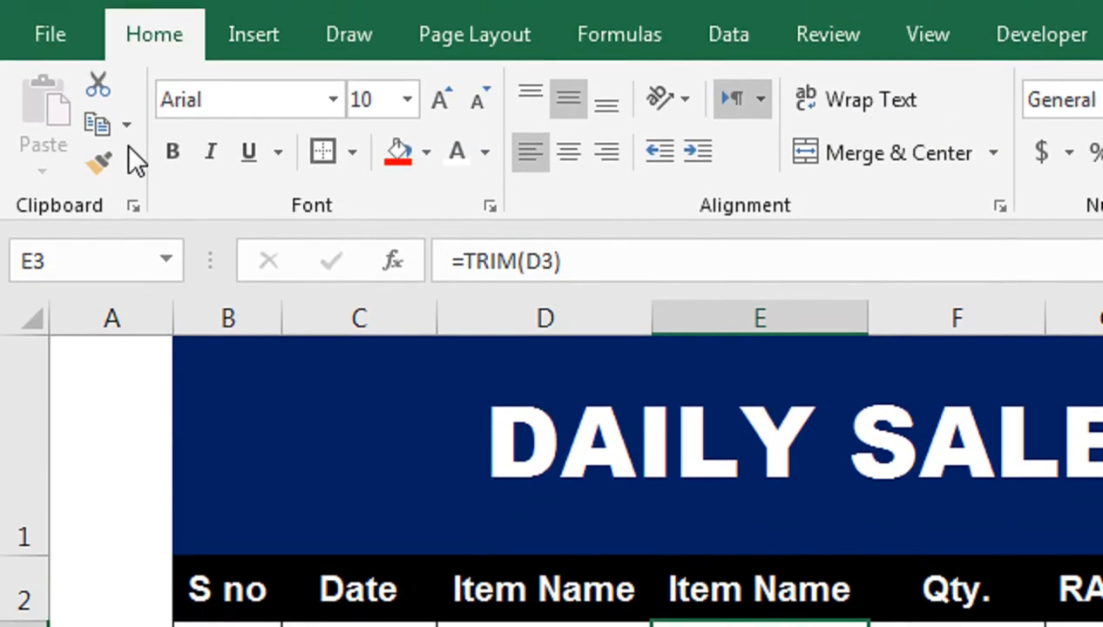
left_click(127, 125)
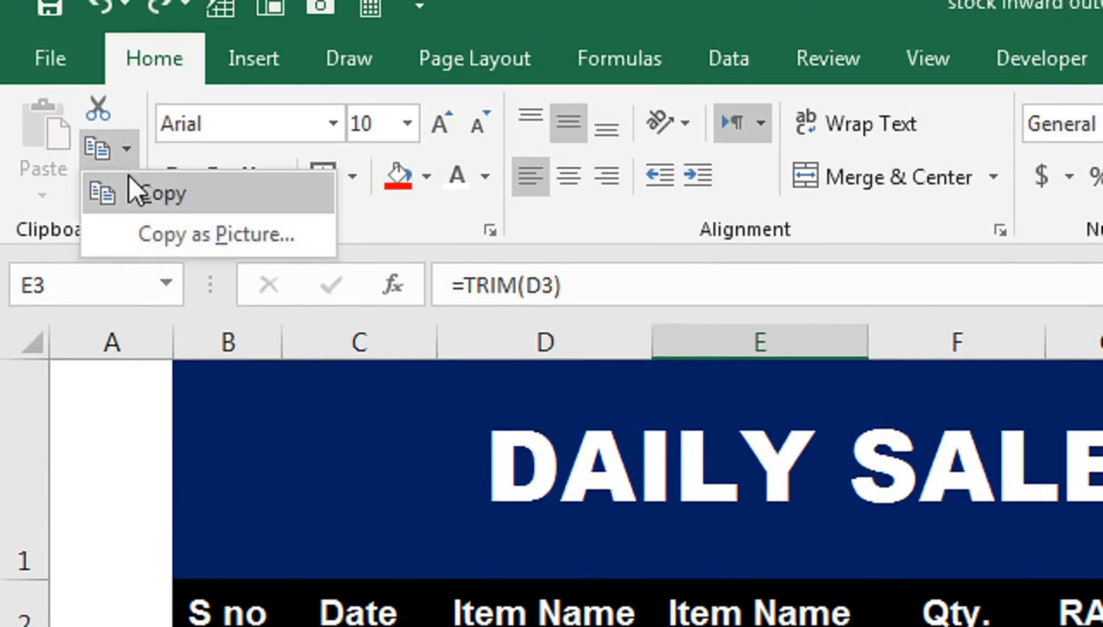
left_click(128, 160)
left_click(39, 190)
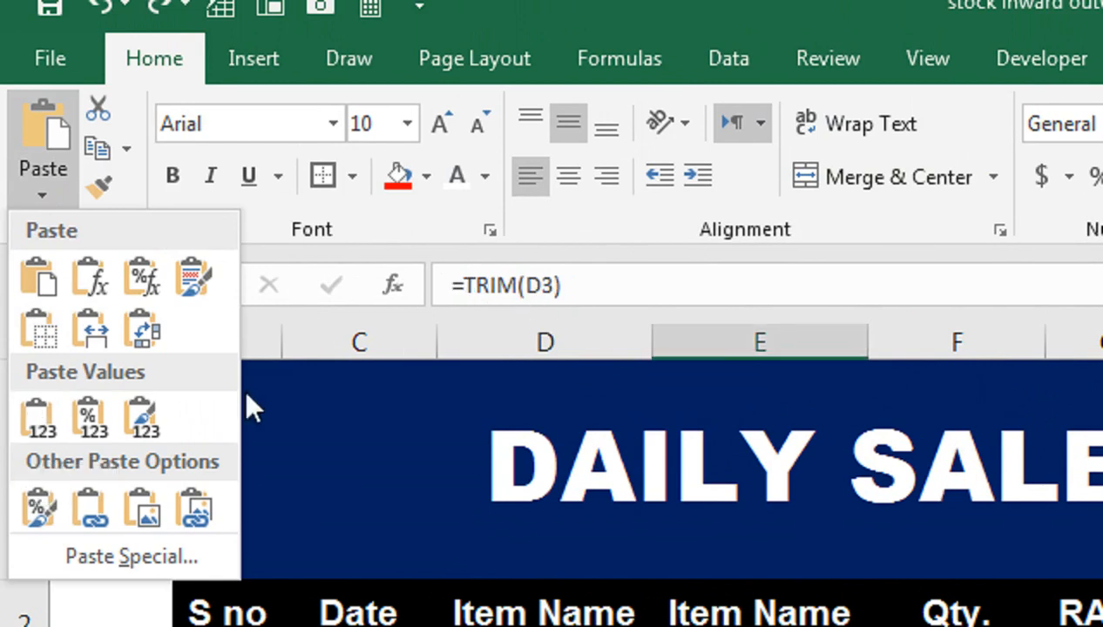
left_click(31, 408)
Step: Delete the original Item Name column D
right_click(534, 342)
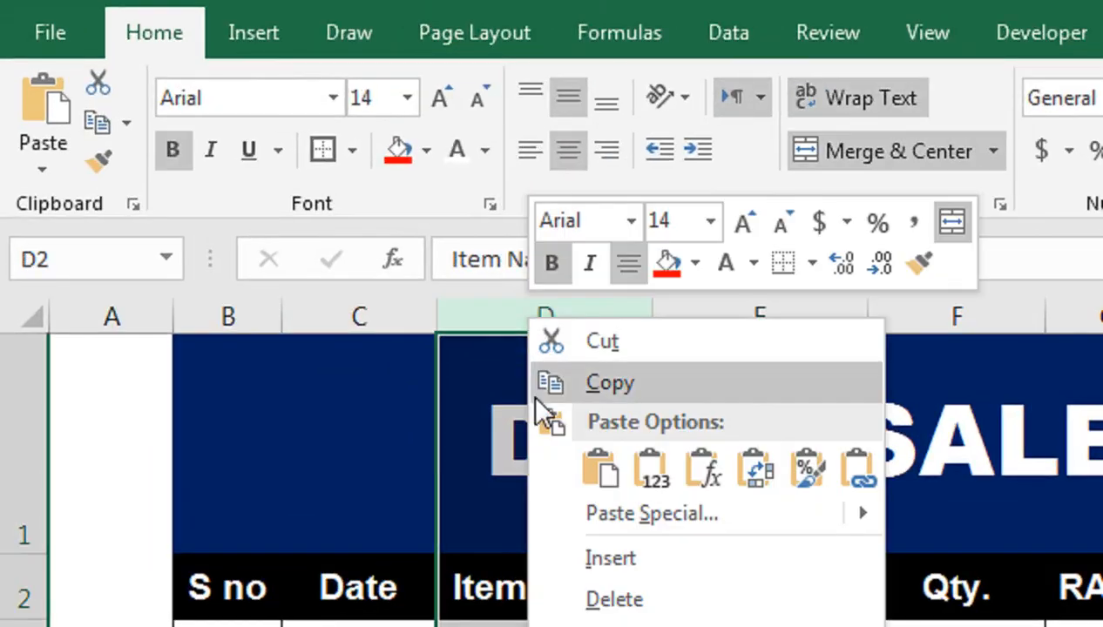
left_click(568, 597)
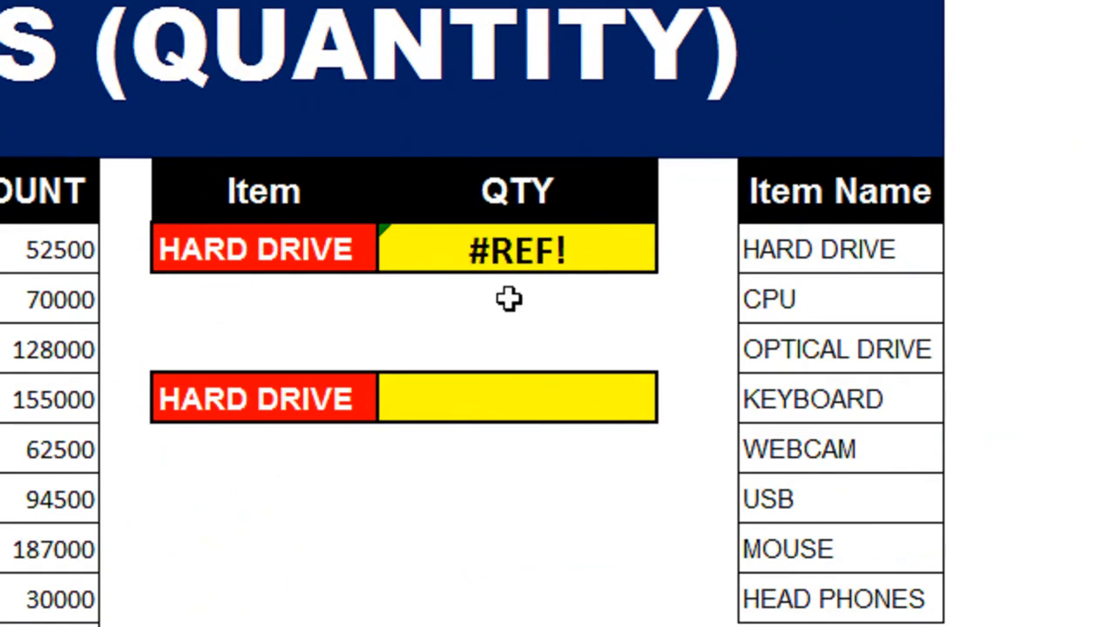
Step: Replace the #REF! criteria range in the QTY formula in J3 so it reads =SUMIF(D3:D12,I3,E3:E12)
double_click(776, 348)
left_click_drag(540, 251, 453, 259)
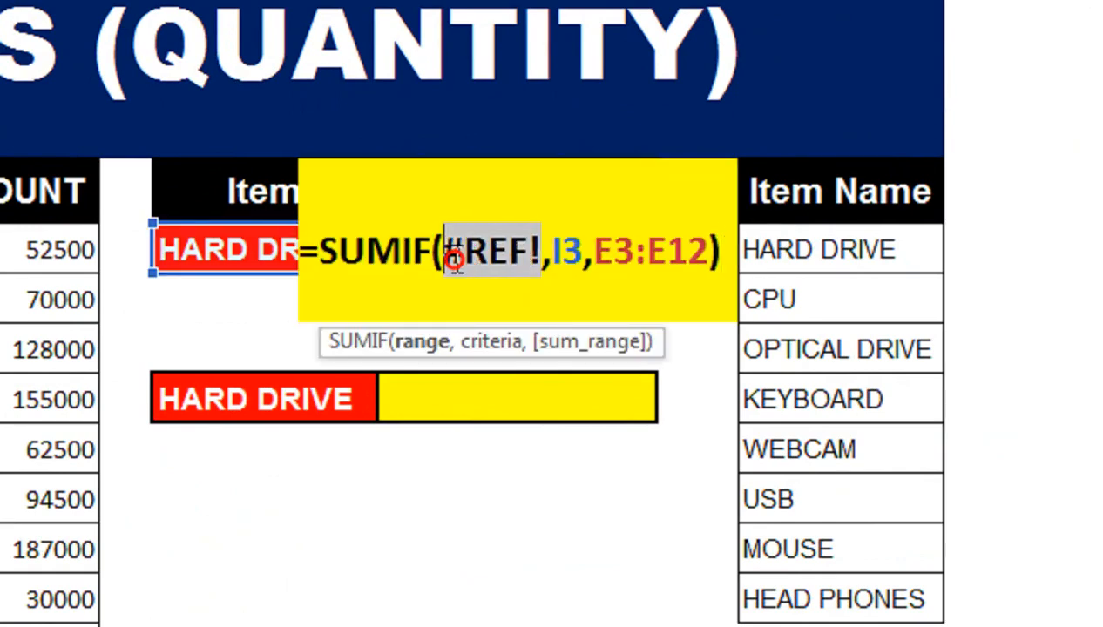
left_click_drag(275, 349, 253, 463)
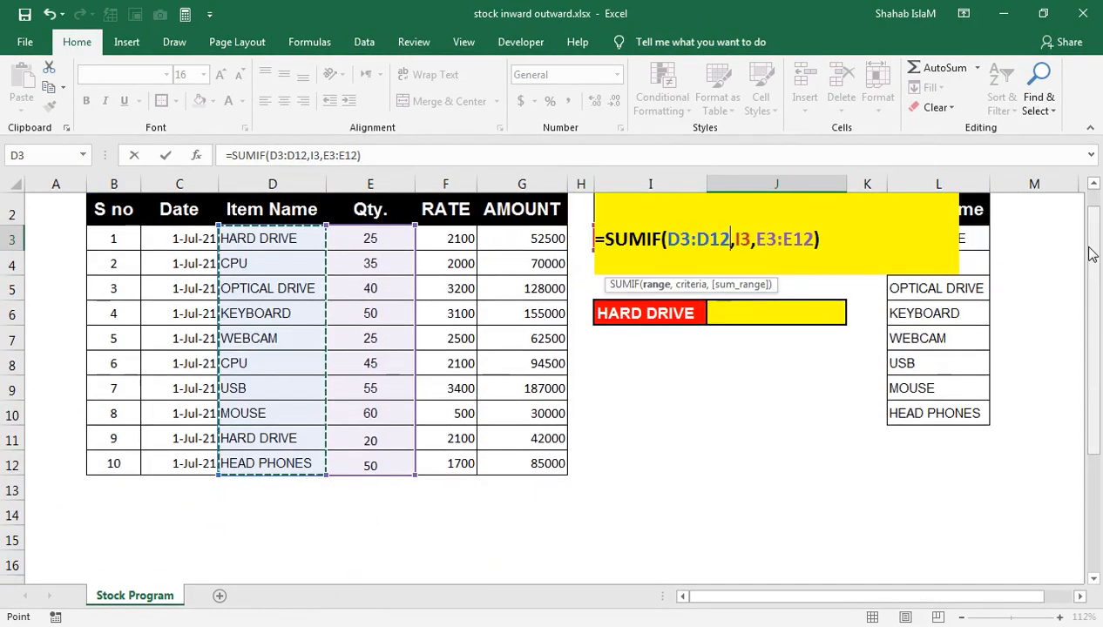
left_click(1093, 184)
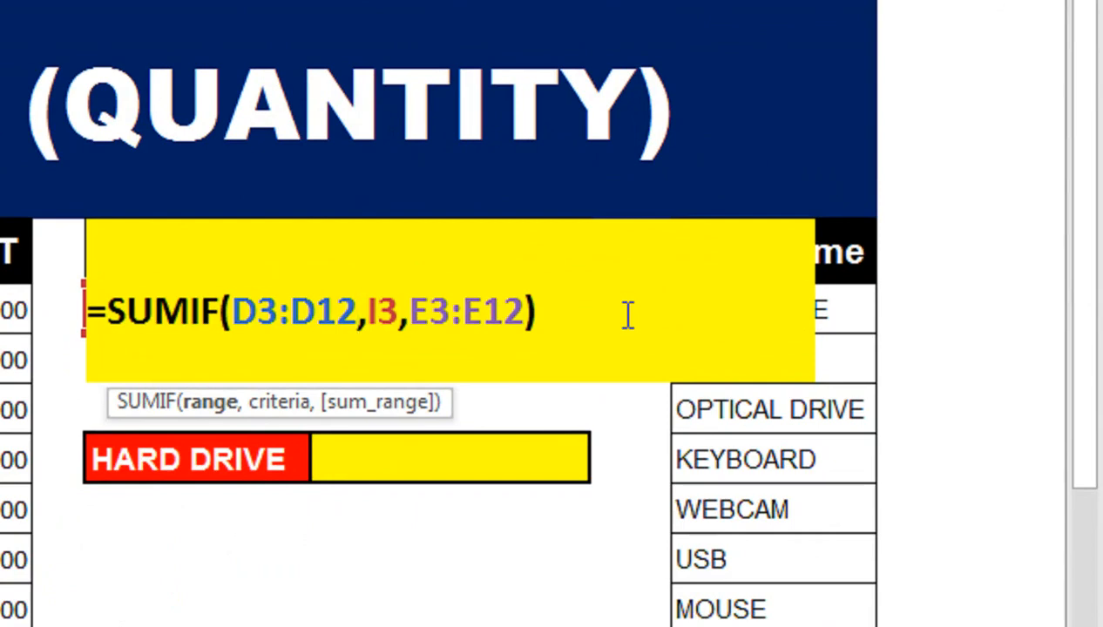
key("Return")
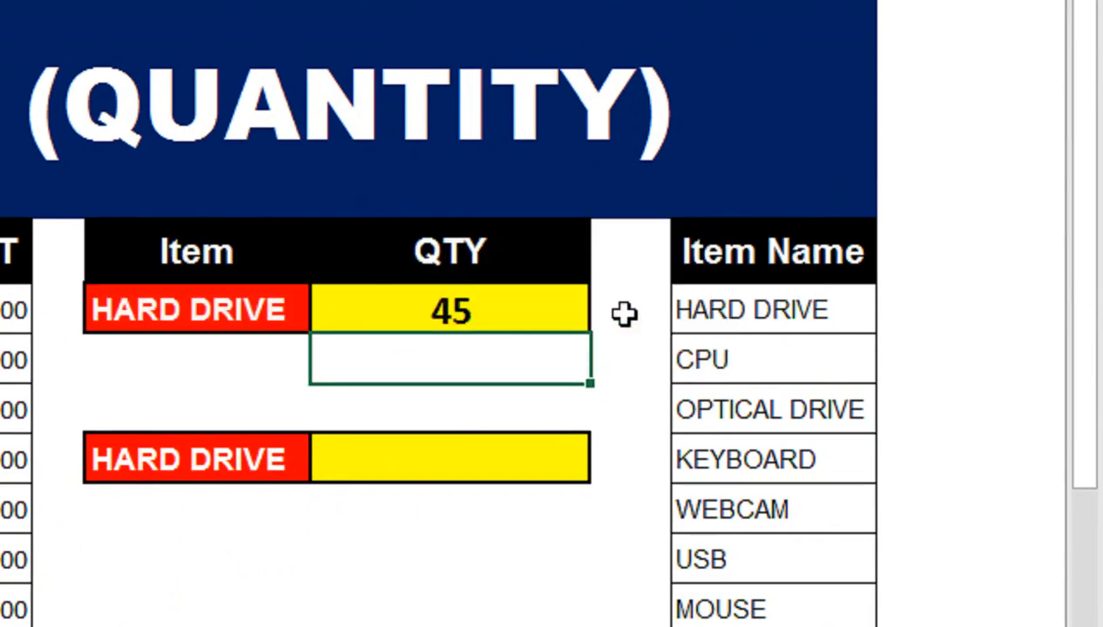
Step: Edit the first item name in D3 to add a trailing space after HARD DRIVE
left_click(498, 316)
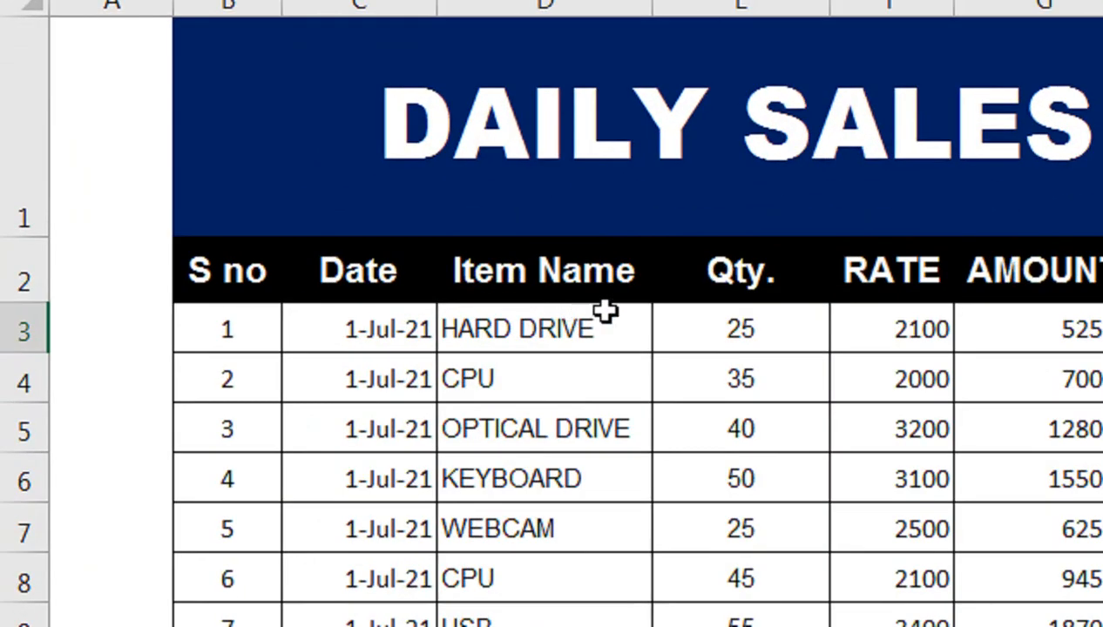
left_click(614, 315)
double_click(615, 315)
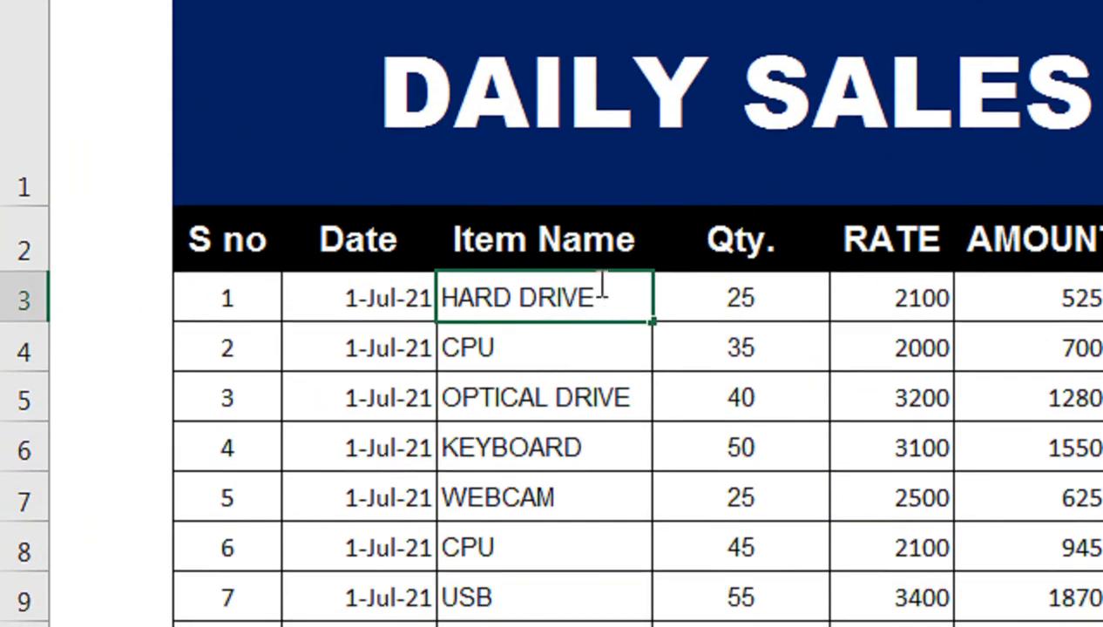
left_click(542, 385)
Step: Copy the HARD DRIVE item name from D3 over the CPU entry in D8
left_click(540, 299)
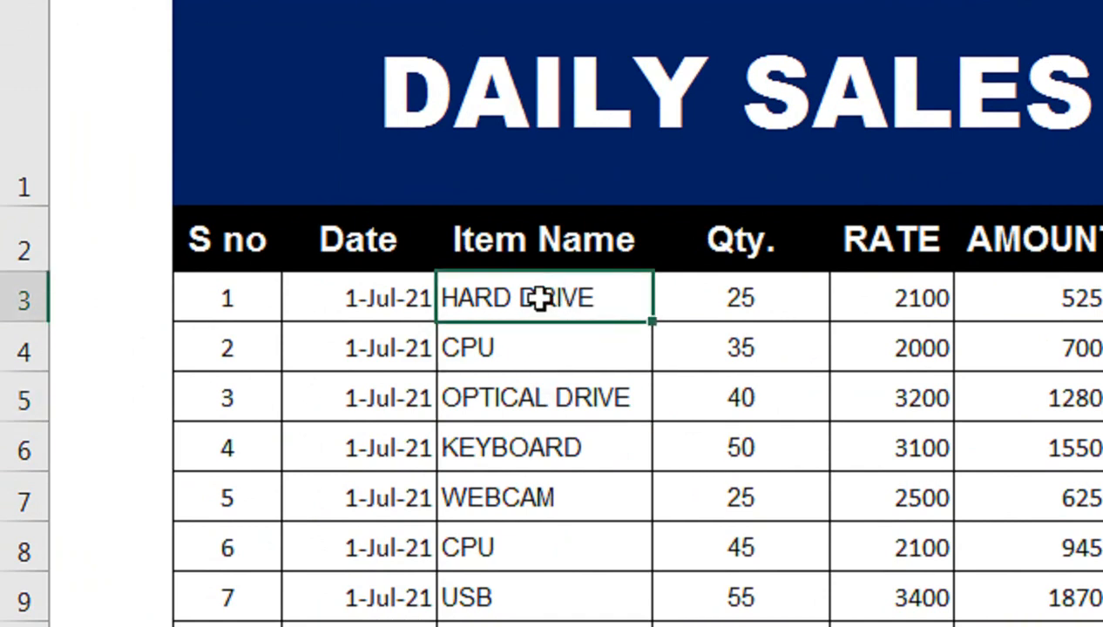
key("ctrl+c")
scroll(528, 488, "down", 1)
key("Down")
key("ctrl+v")
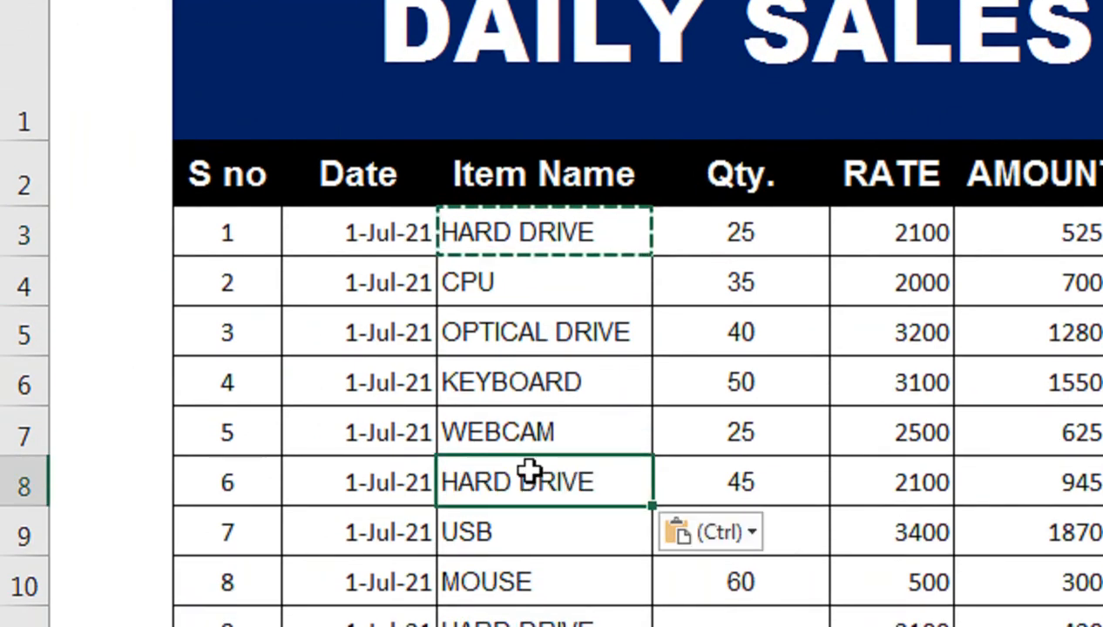
Step: Add a leading space and the suffix N5 to the item name in D8 so it reads " HARD DRIVE N5"
double_click(452, 471)
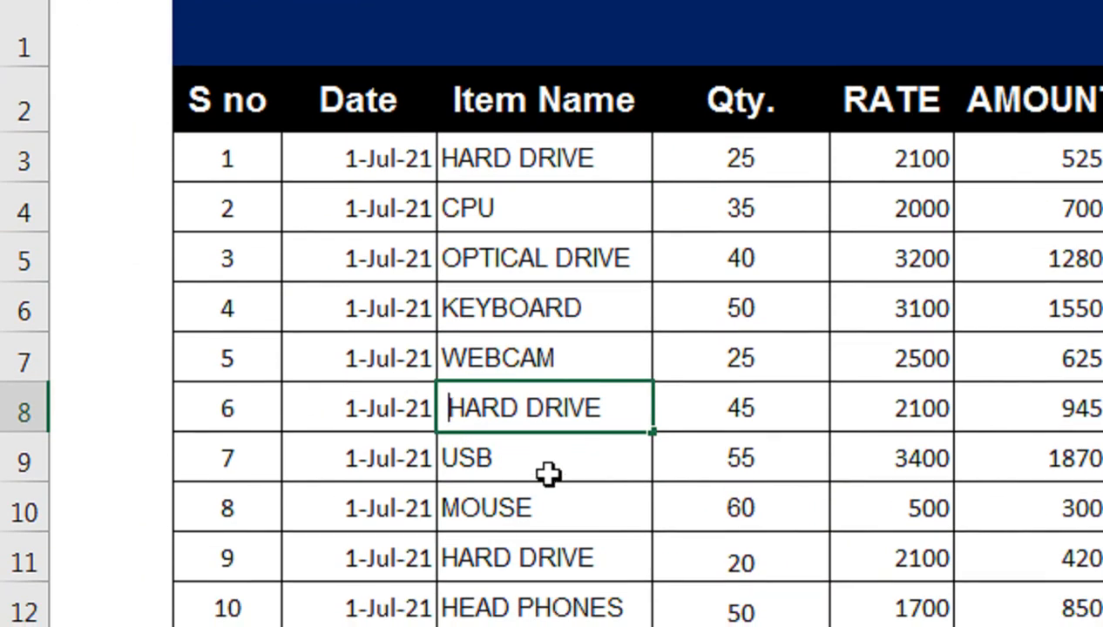
left_click(529, 502)
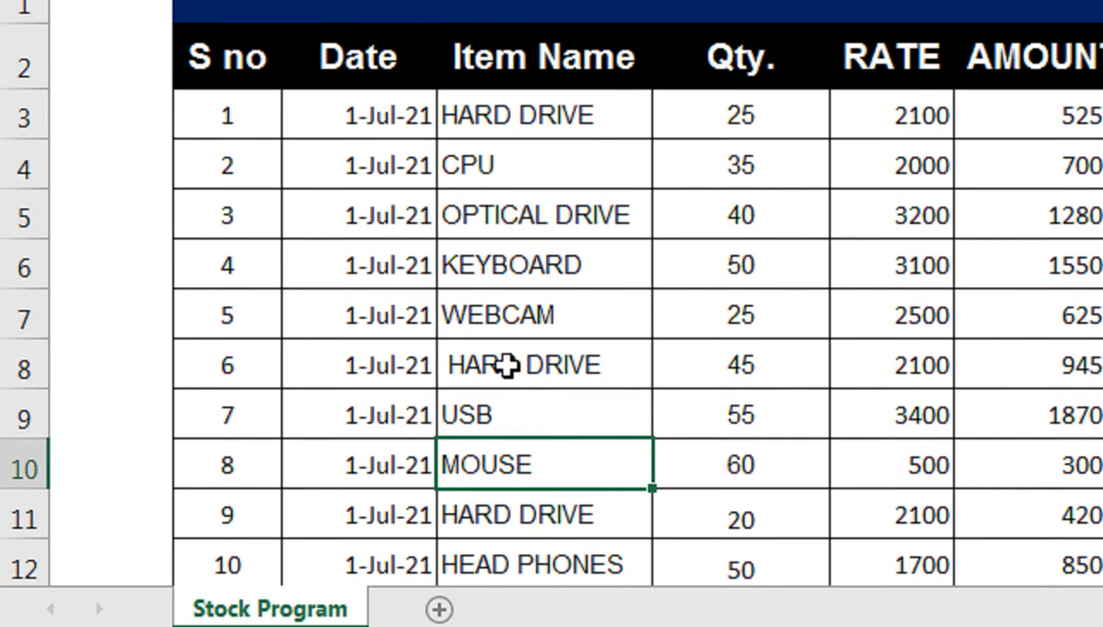
left_click(605, 362)
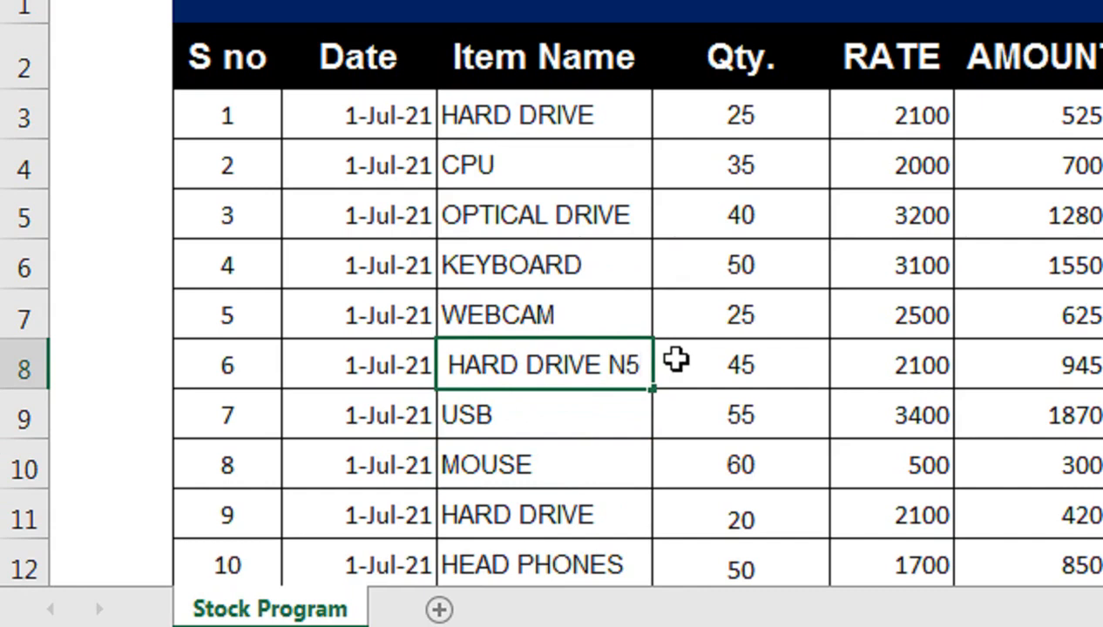
key("Return")
left_click(547, 351)
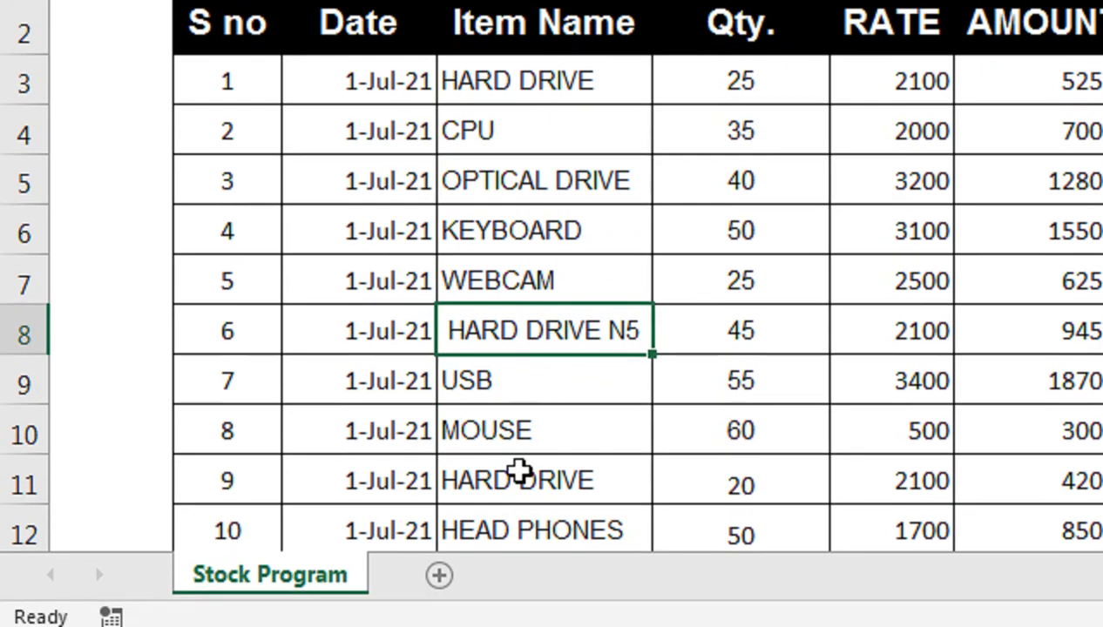
Step: Prefix the item name in D11 with HP so it reads HP HARD DRIVE
left_click(519, 523)
double_click(519, 478)
left_click(444, 466)
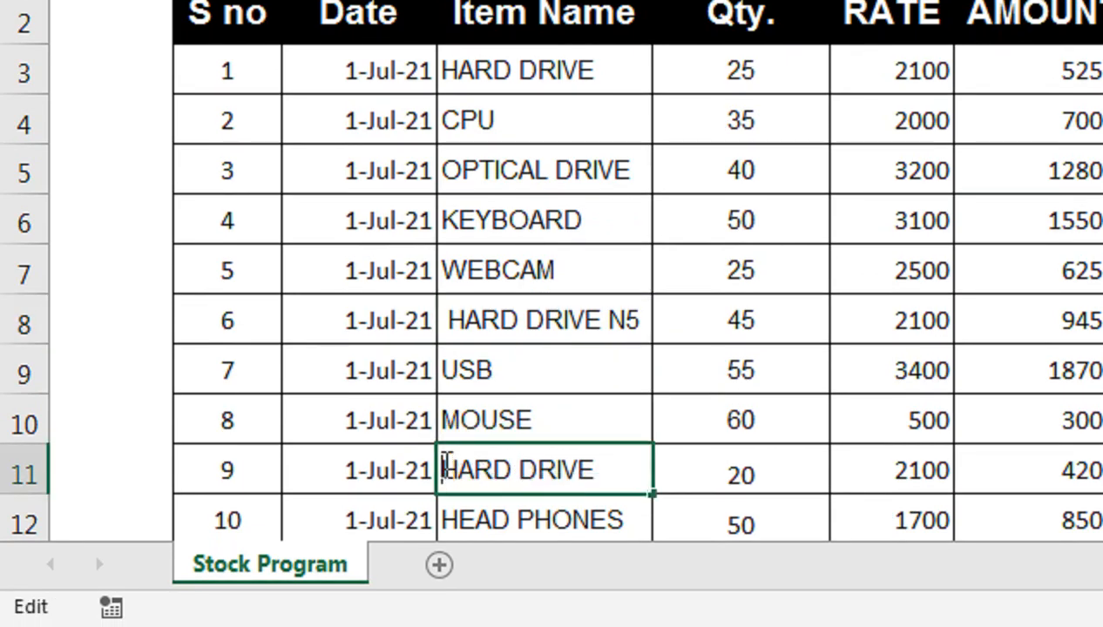
type("de")
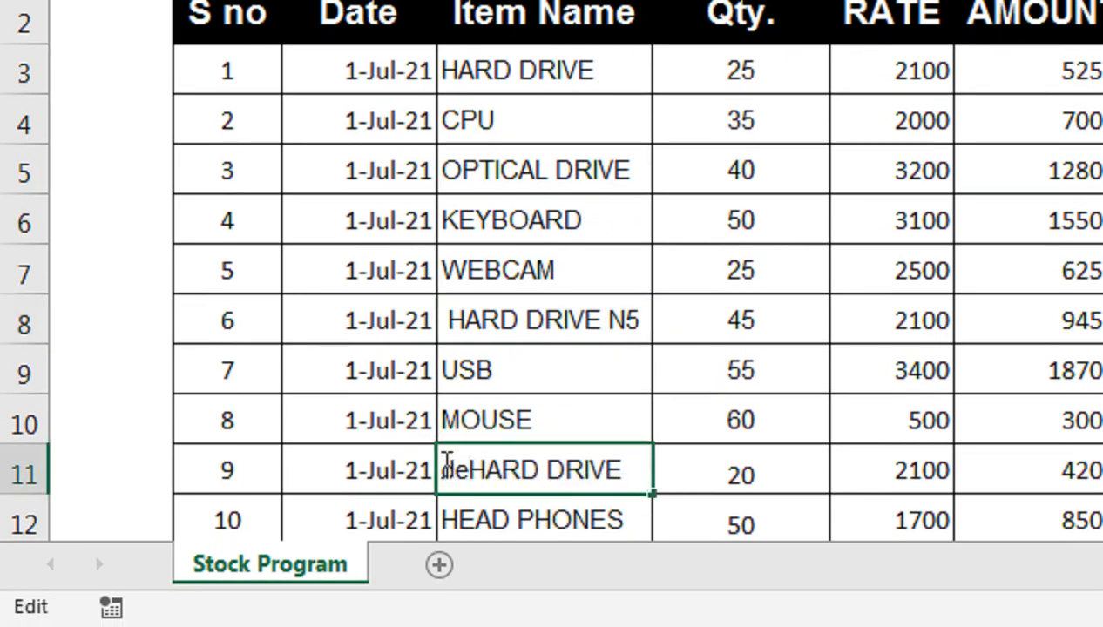
key("BackSpace")
key("BackSpace")
type("HP")
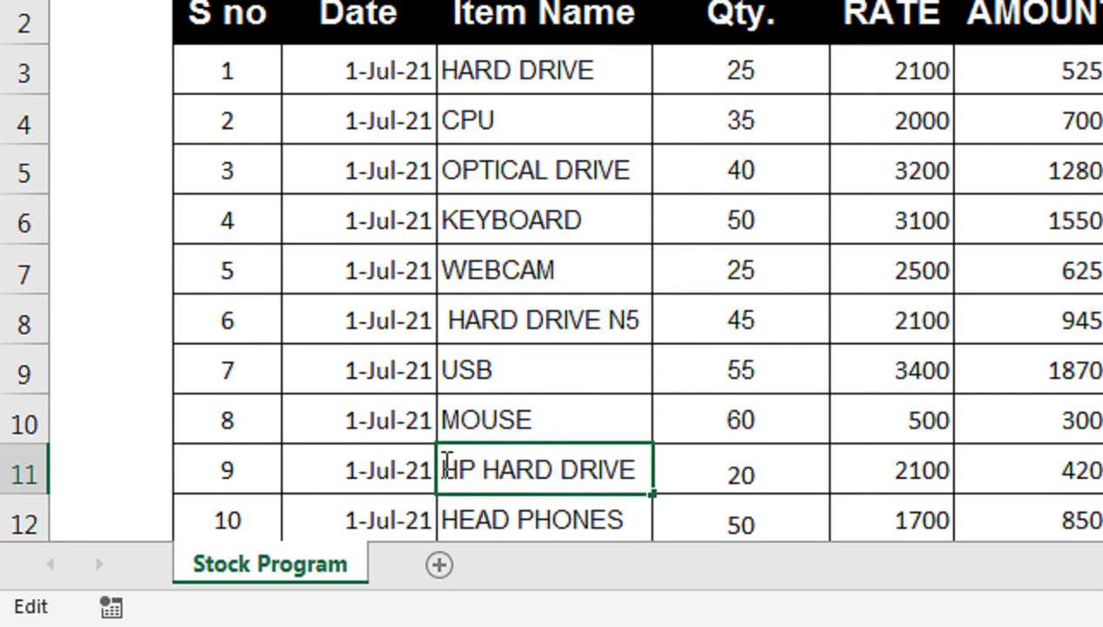
key("Return")
scroll(442, 464, "down", 3)
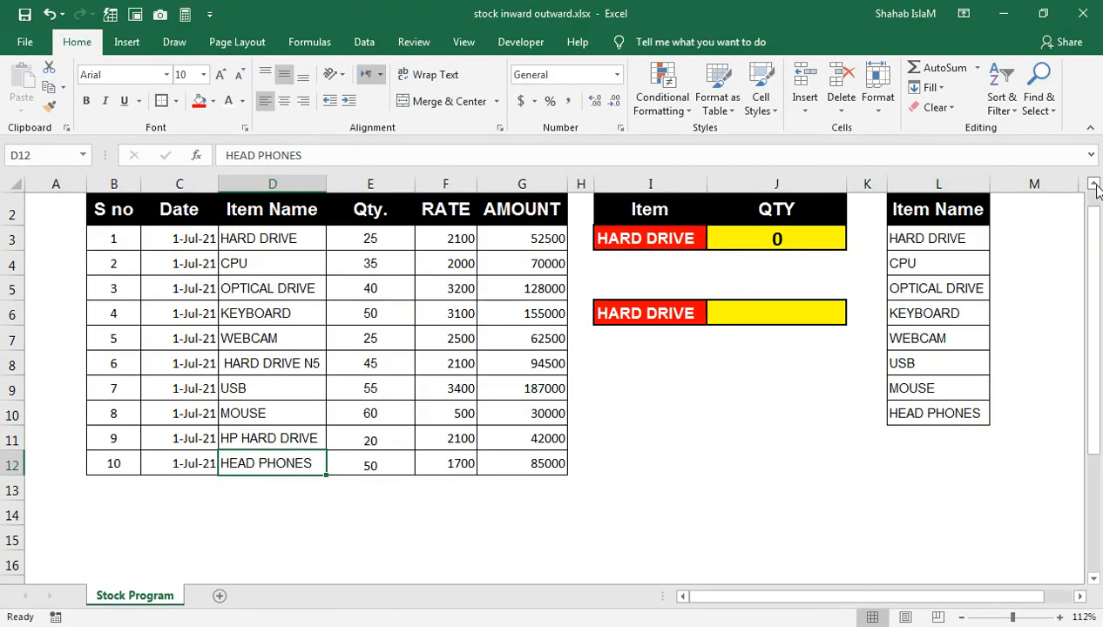
left_click(1094, 185)
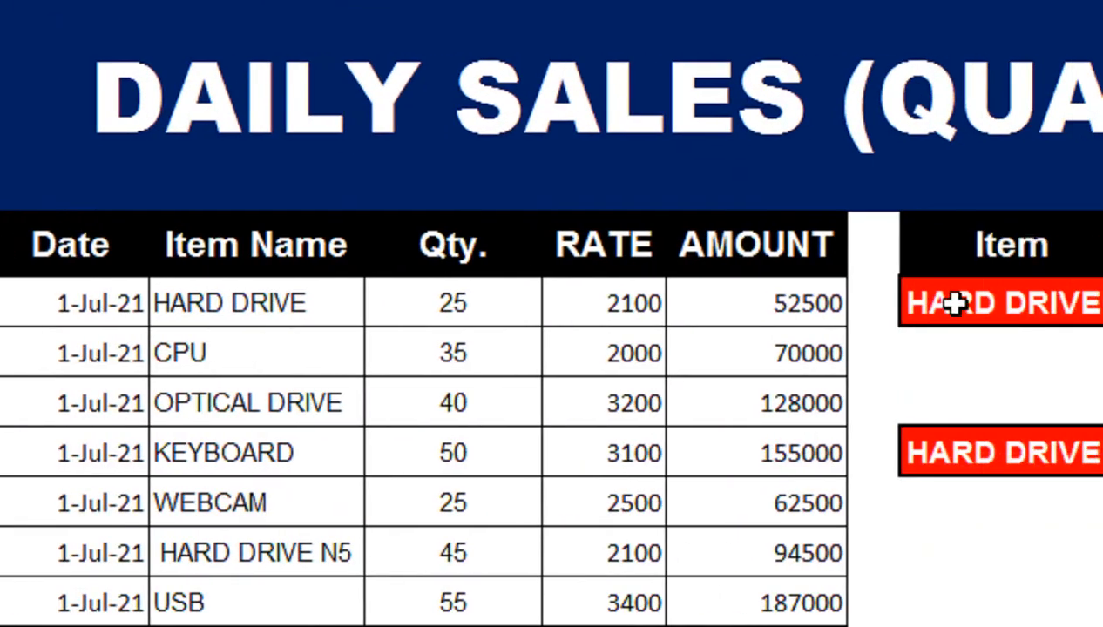